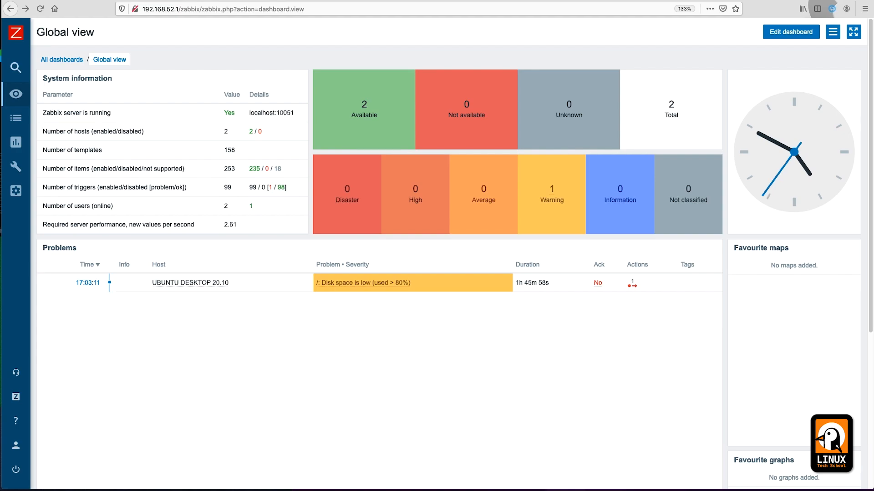
Step: Review the Zabbix server health dashboard, then return to the Global view dashboard
click(425, 369)
mouse_move(24, 194)
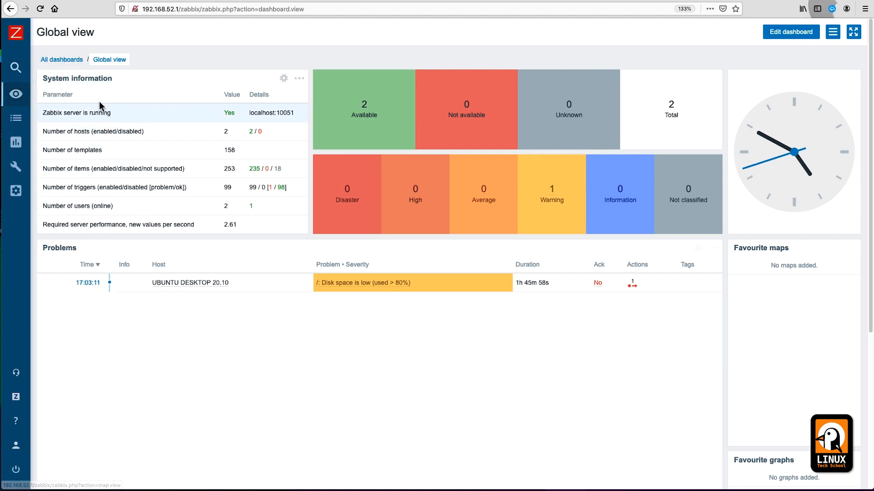
click(61, 60)
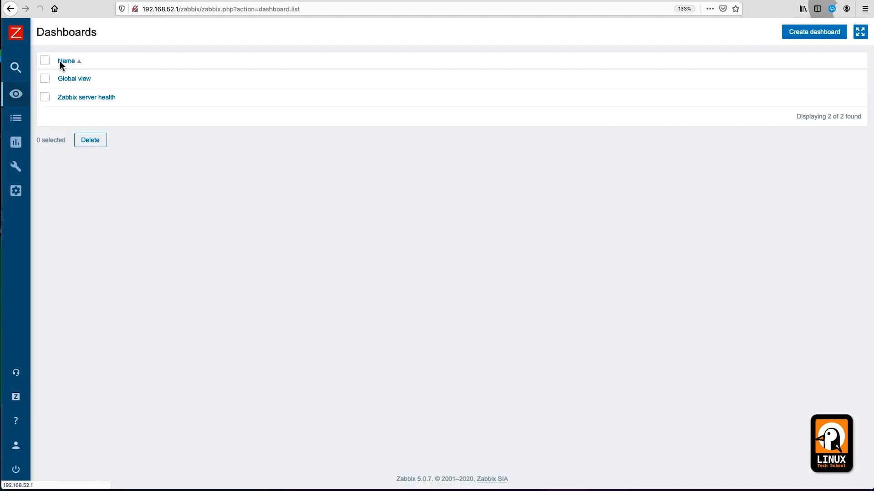
click(86, 98)
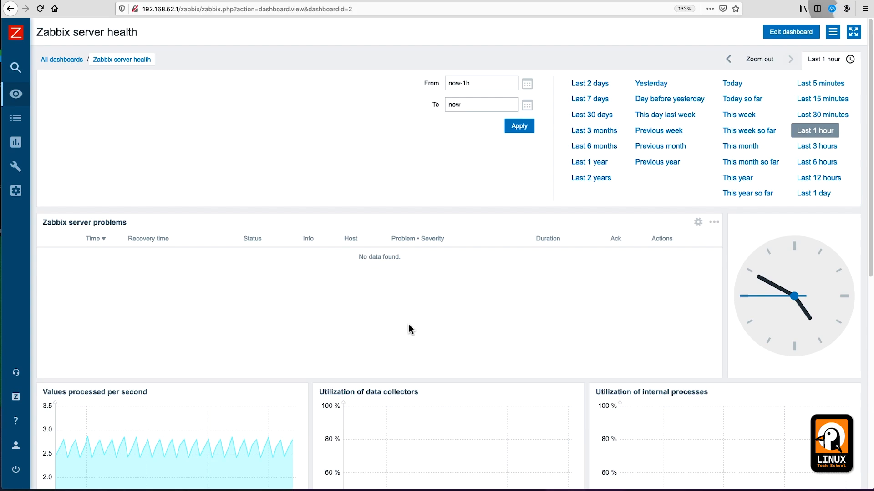
key(super+minus)
key(super+minus)
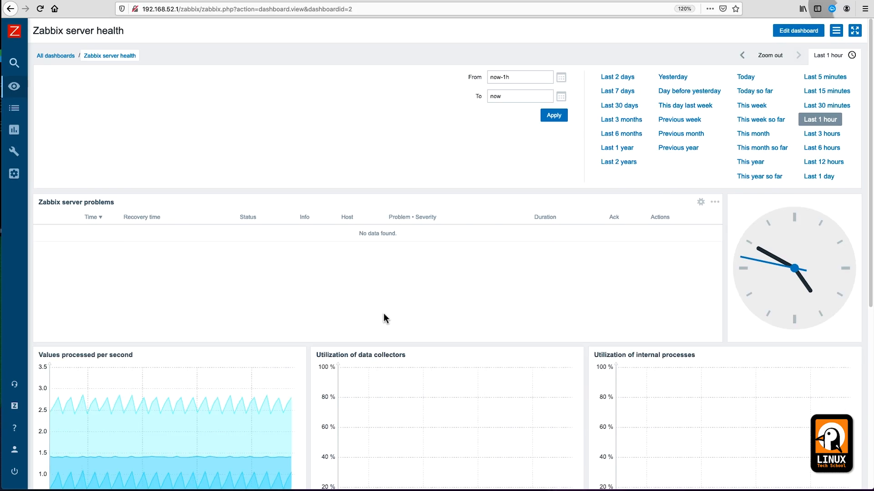
scroll(384, 319, down, 2)
scroll(383, 325, down, 4)
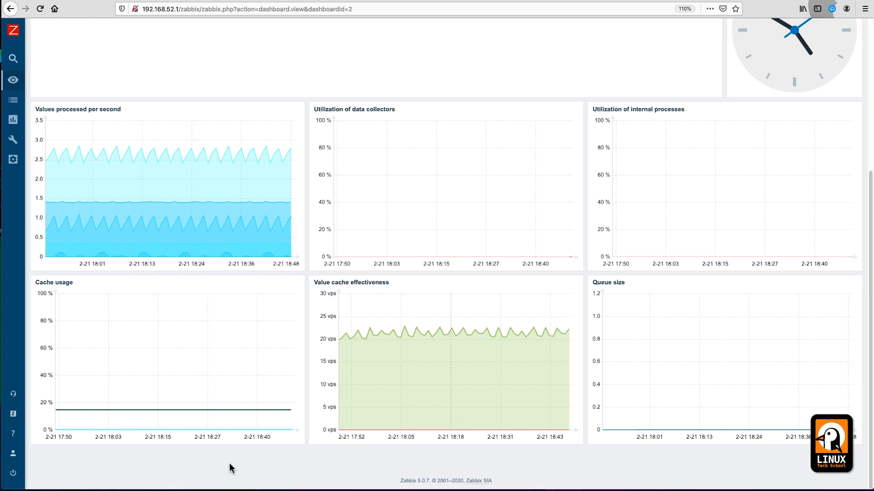
scroll(438, 321, up, 5)
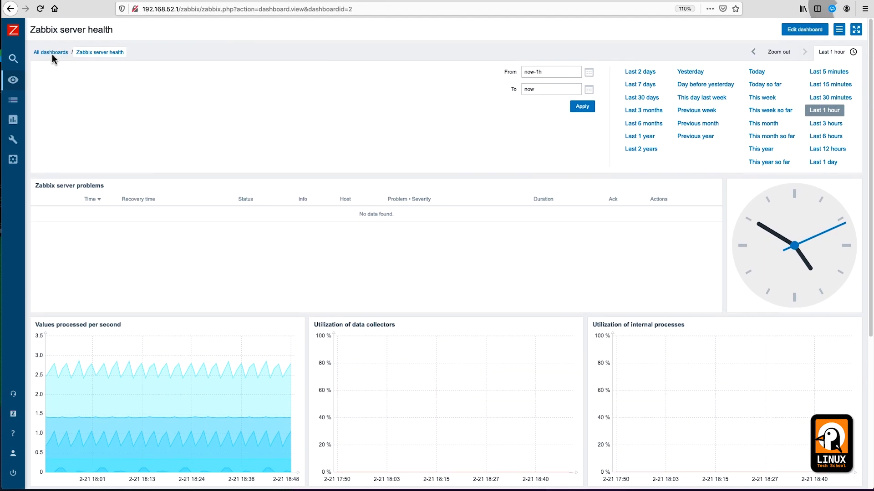
click(46, 51)
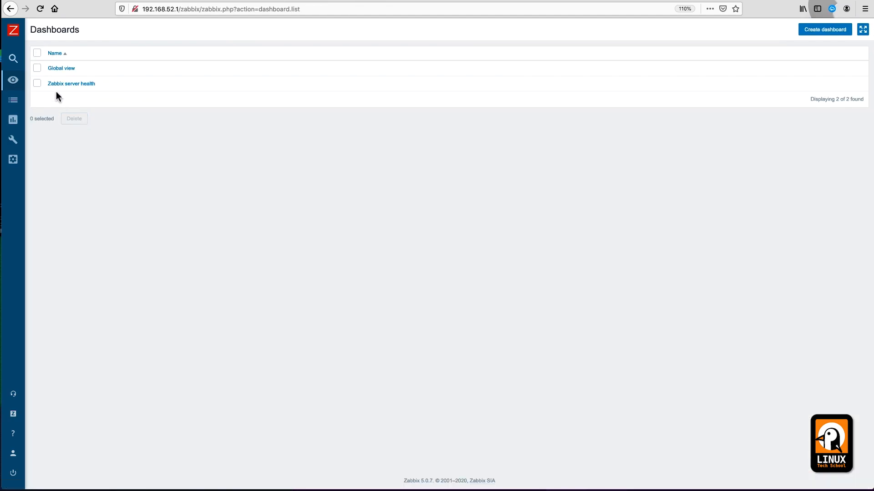
click(59, 69)
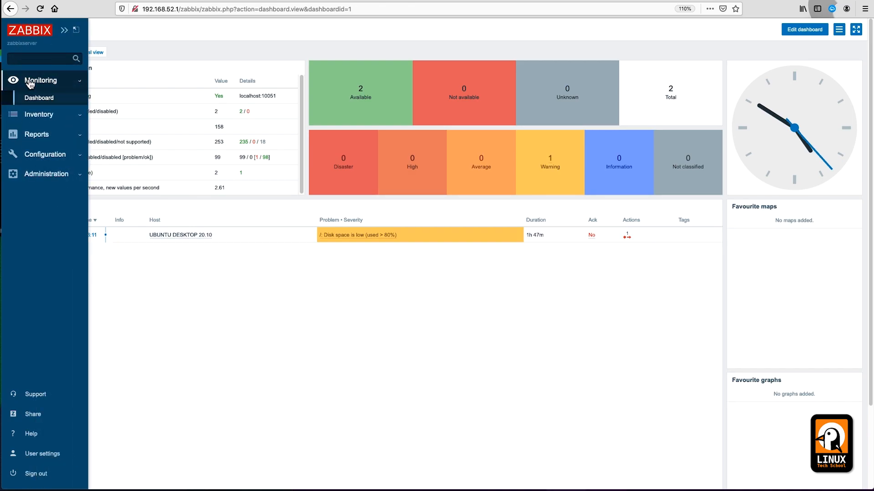
Step: Add a new screen with 2 columns, 2 rows, named UBUNTU DESKTOP
click(30, 84)
click(35, 173)
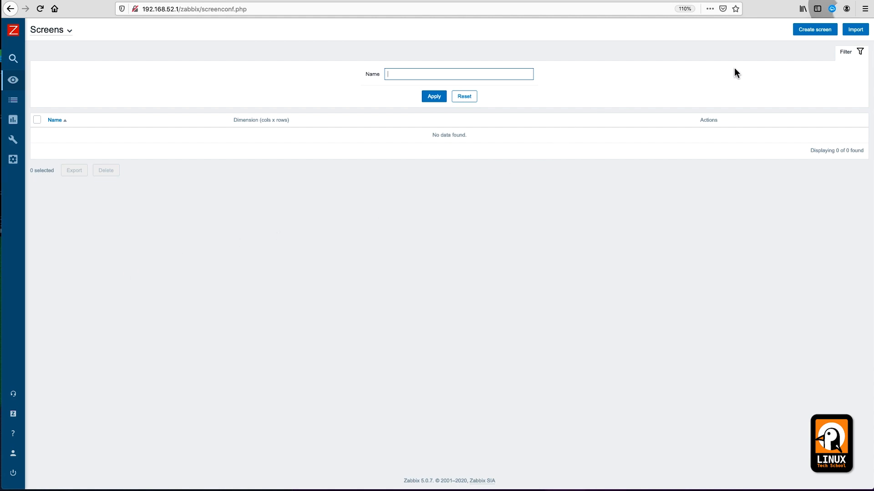
click(813, 32)
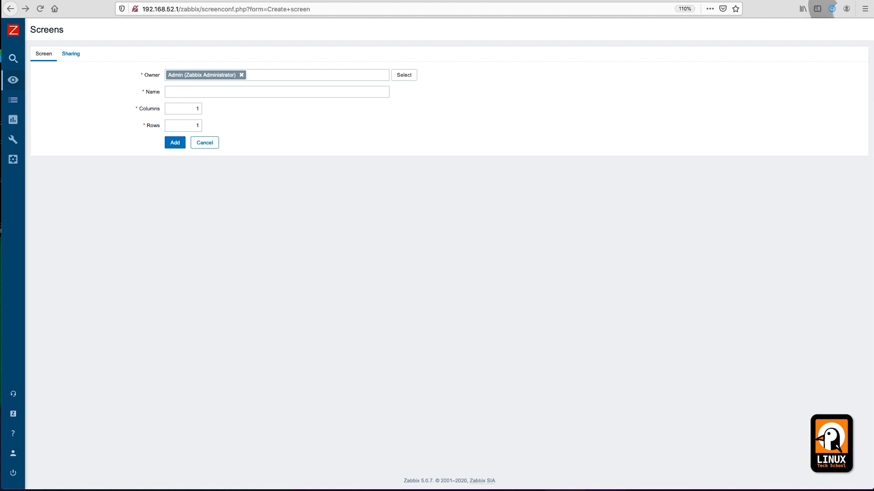
click(185, 109)
text(2)
key(Tab)
text(2)
key(Tab)
key(shift+Tab)
key(shift+Tab)
key(shift+Tab)
text(UBUN)
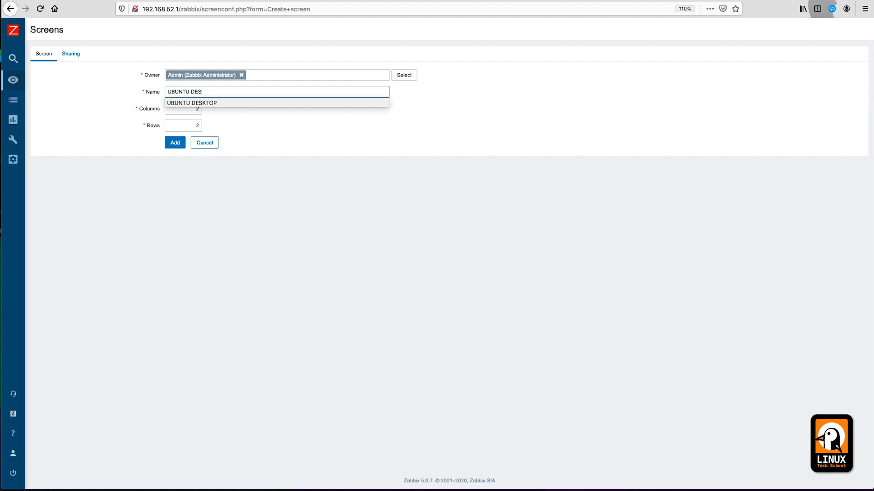
click(204, 102)
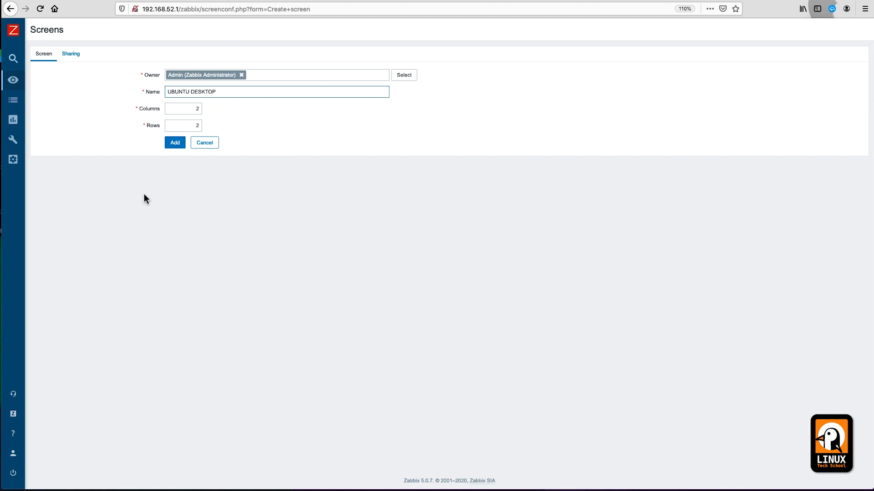
click(175, 145)
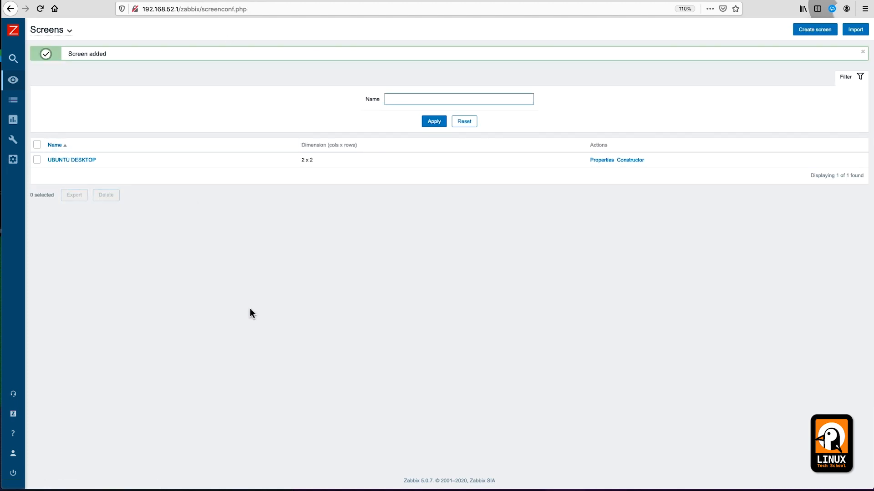
Step: Put the CPU utilization graph, height 200, in UBUNTU DESKTOP's top-left cell
click(78, 161)
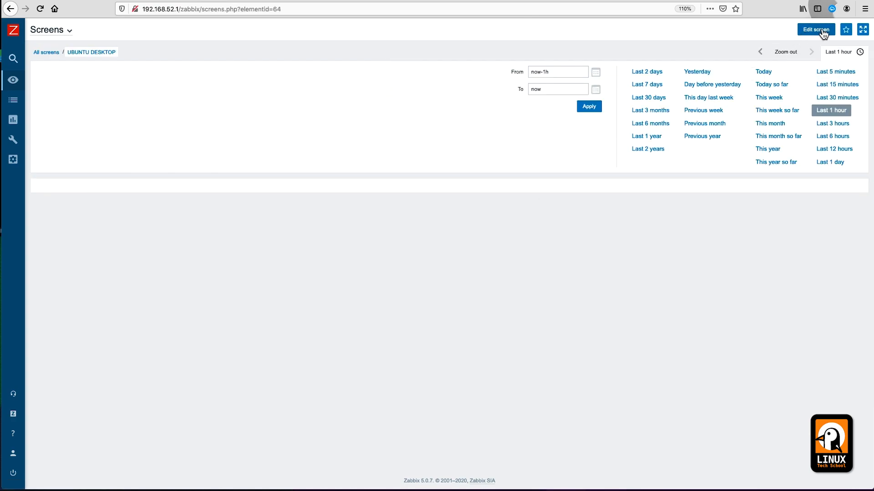
click(817, 30)
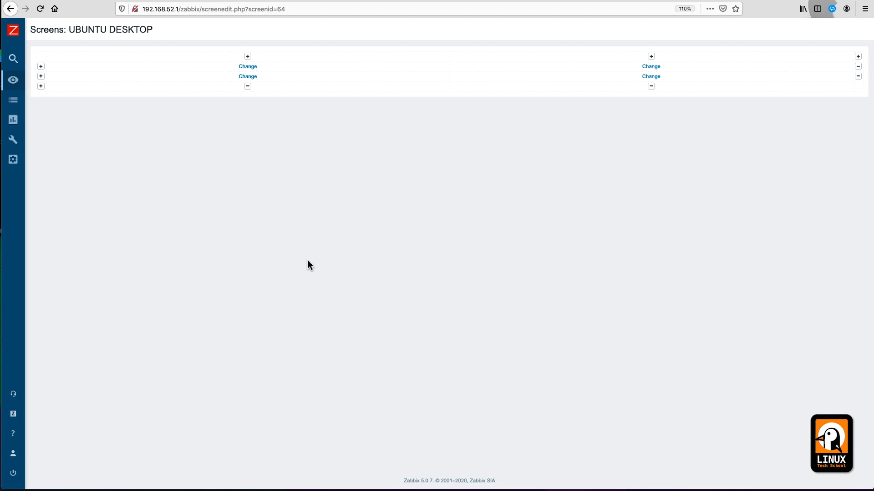
click(247, 66)
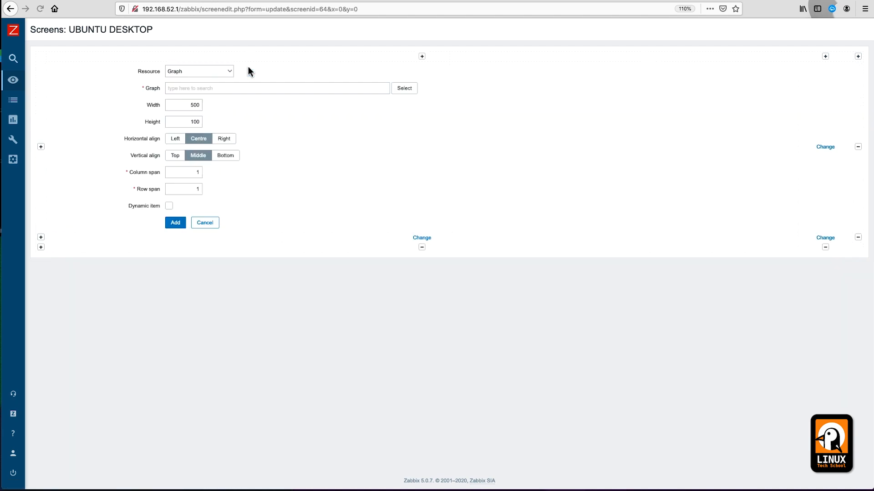
click(404, 88)
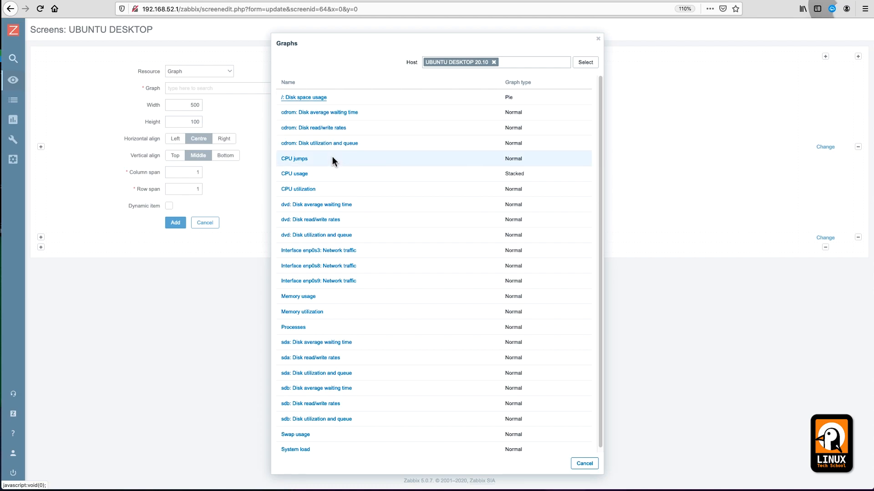
click(296, 190)
double_click(188, 122)
text(200)
key(Tab)
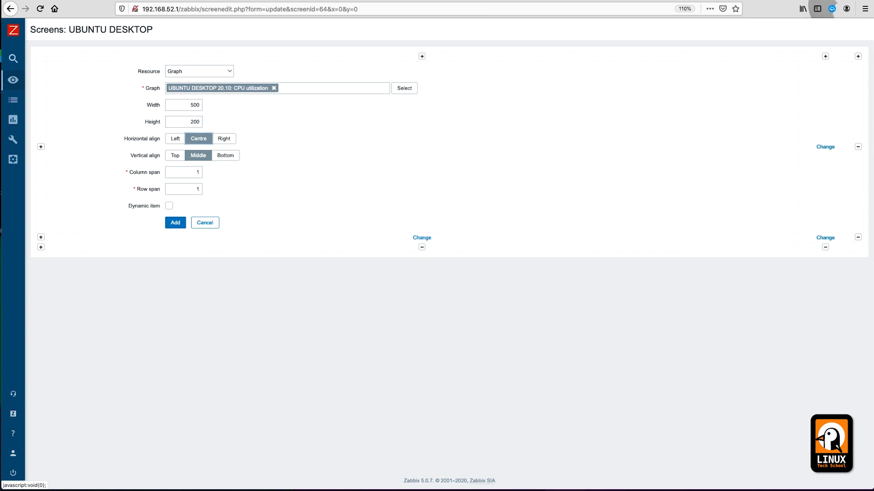
click(175, 223)
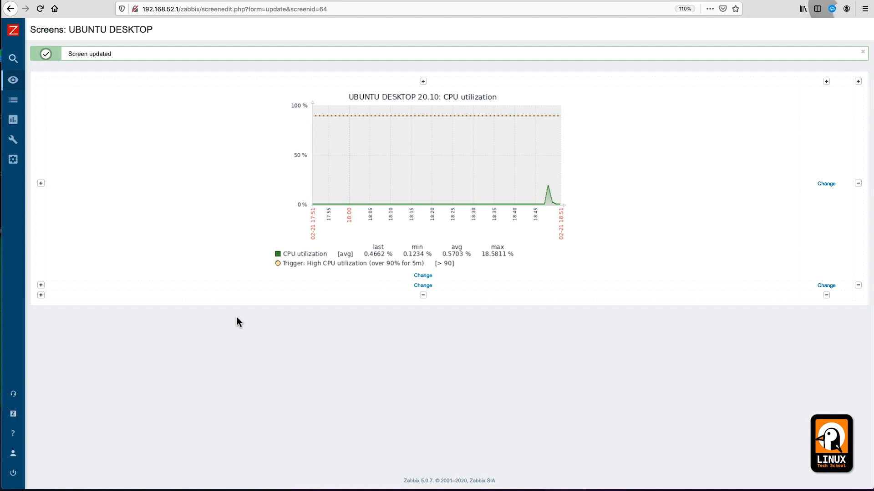
Step: Place the Memory usage graph at height 200 in the lower-left cell
click(422, 285)
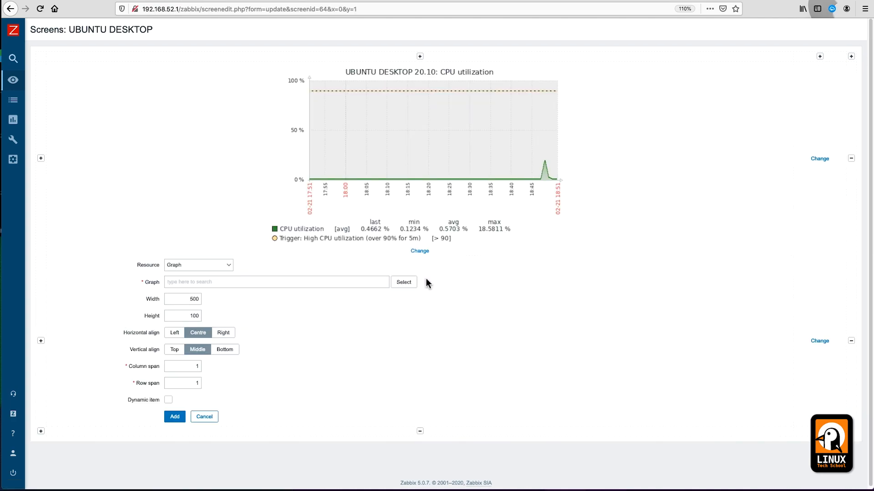
click(410, 282)
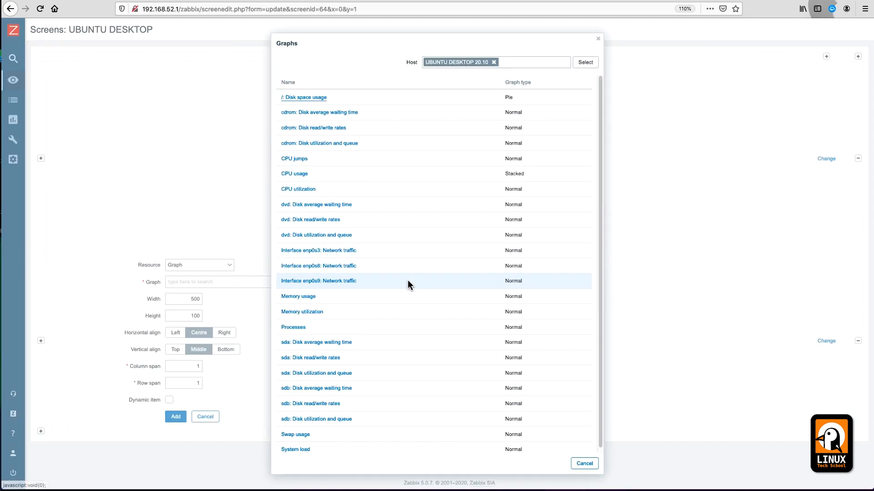
click(306, 296)
double_click(189, 316)
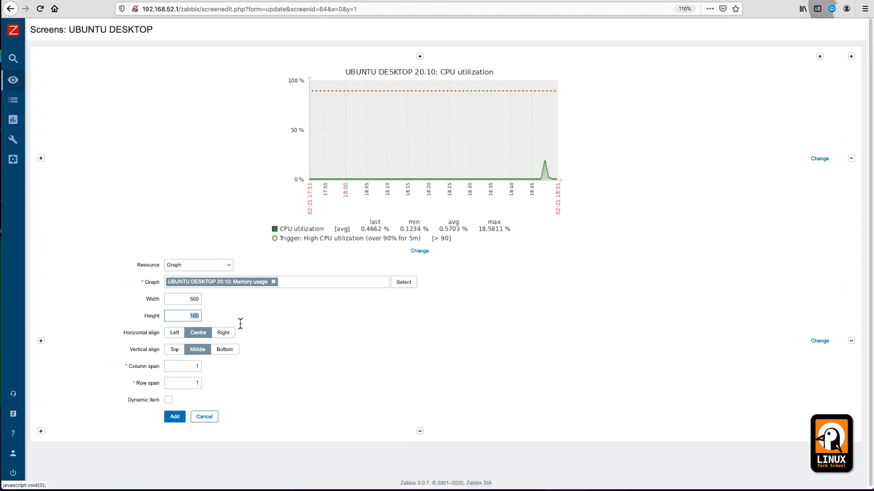
text(200)
key(Tab)
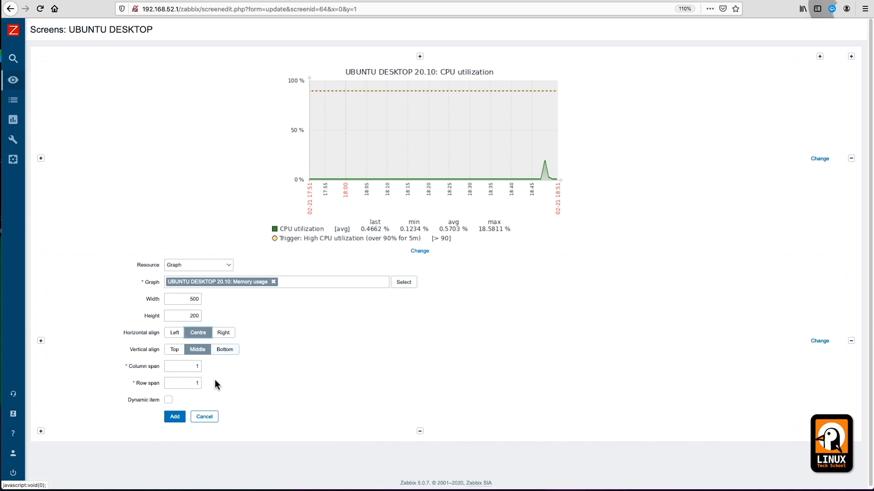
click(175, 416)
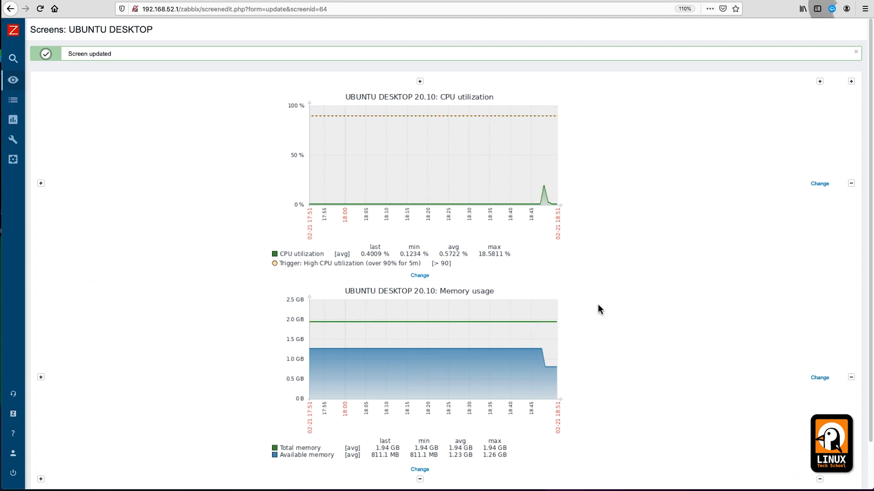
click(819, 184)
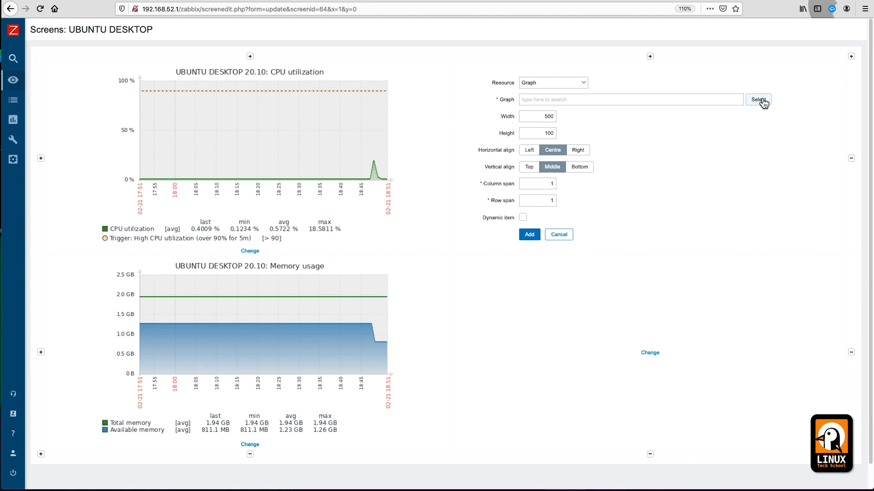
Step: Set the top-right cell to a History of events list showing 25 lines
click(568, 85)
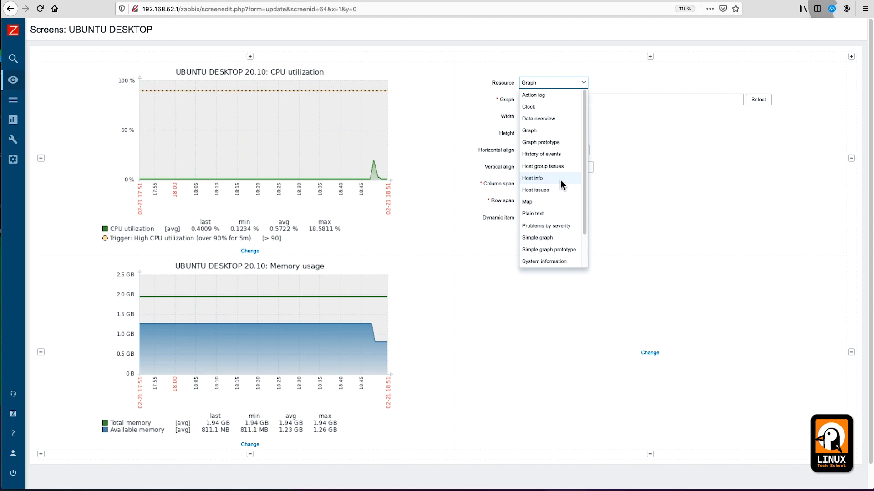
click(540, 154)
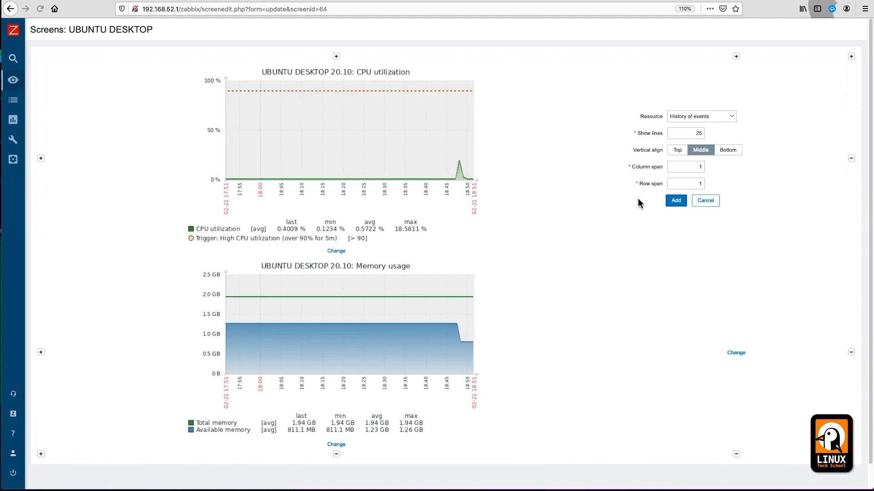
drag(693, 133, 708, 136)
click(675, 202)
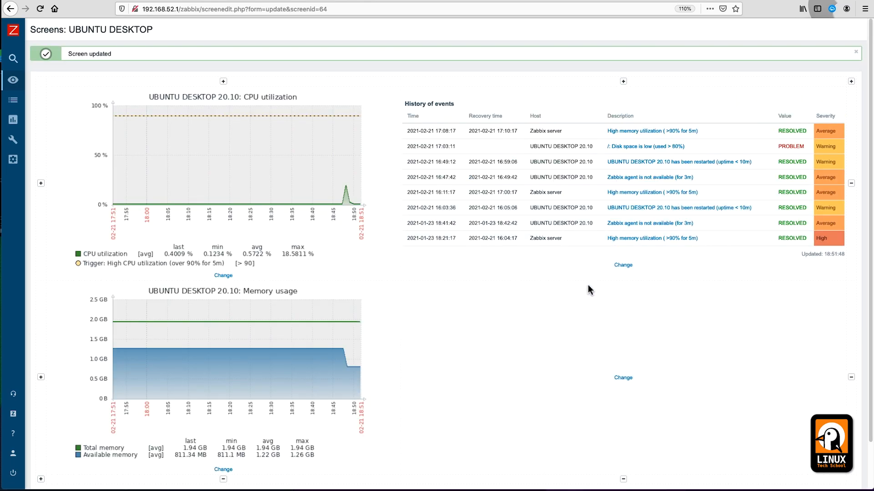
Step: Fill the bottom-right cell with the Interface enp0s3: Network traffic graph, height 200
click(631, 379)
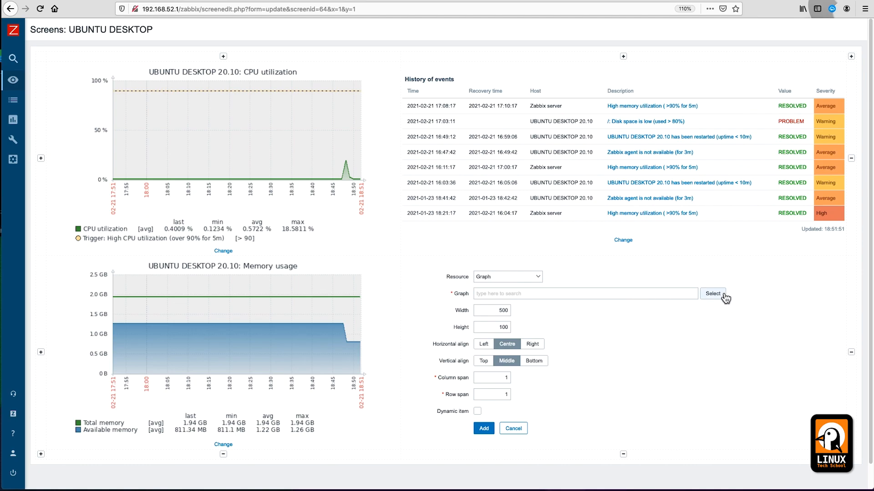
click(720, 295)
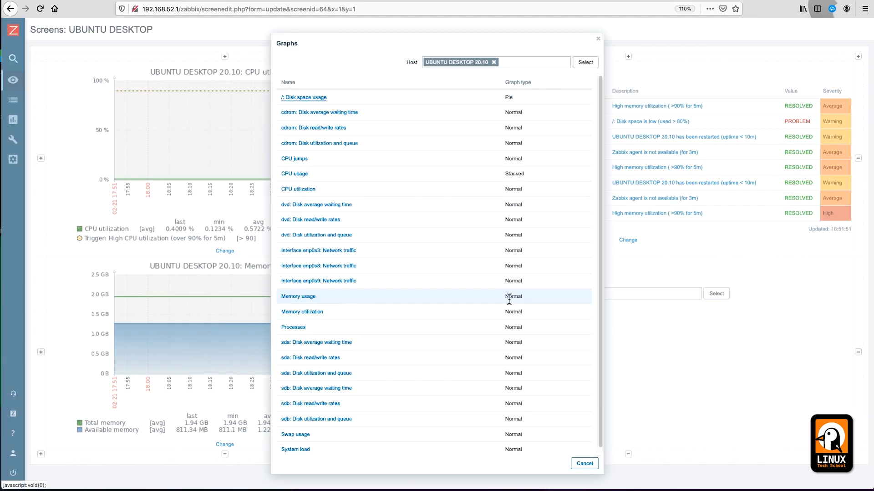
scroll(389, 308, down, 1)
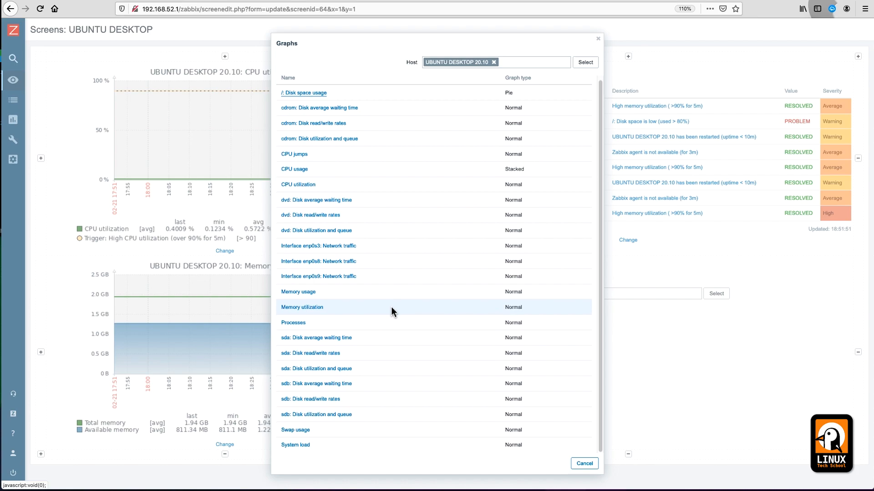
scroll(411, 308, up, 1)
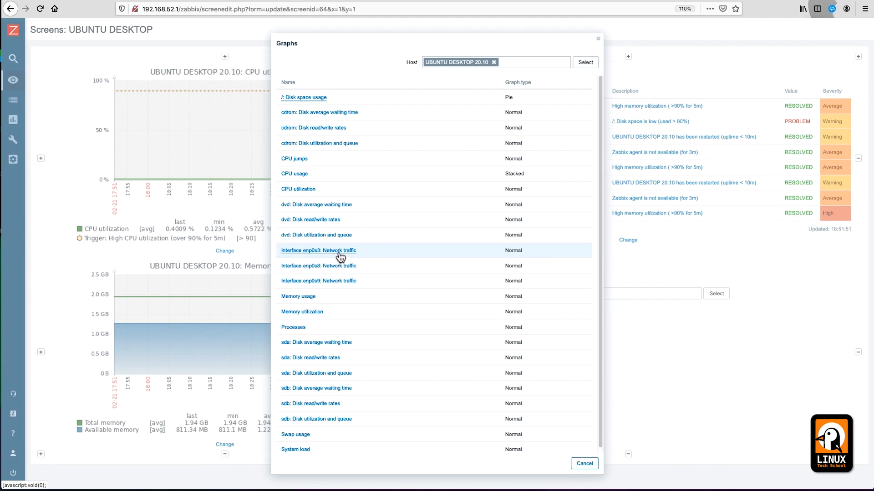
click(338, 253)
double_click(488, 327)
text(200)
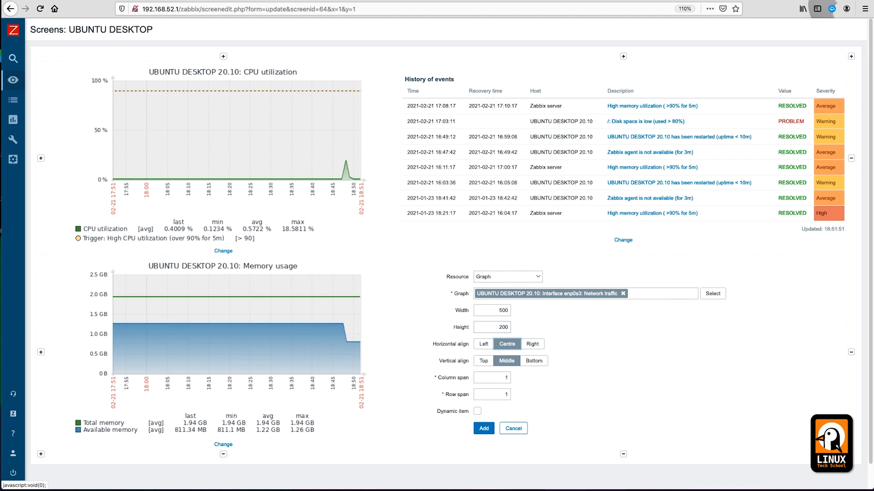
click(484, 429)
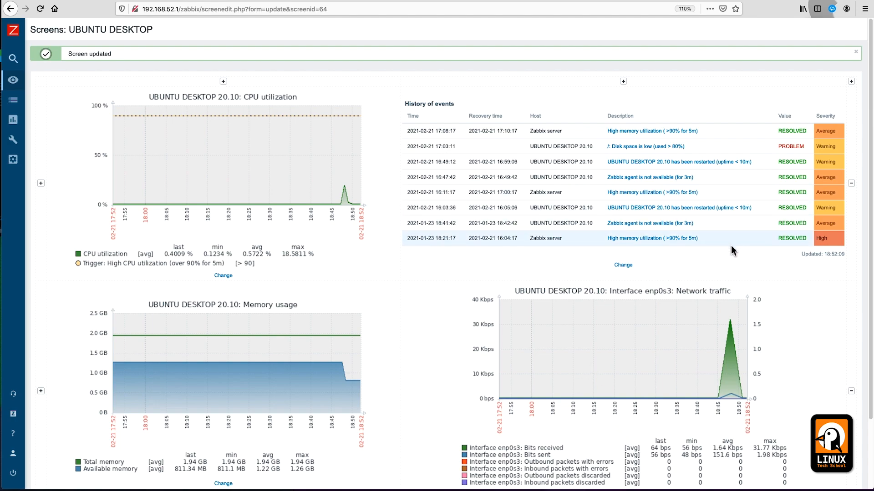
scroll(829, 384, down, 3)
Step: Dismiss the screen-updated message and view UBUNTU DESKTOP over the last 3 hours
scroll(830, 383, up, 3)
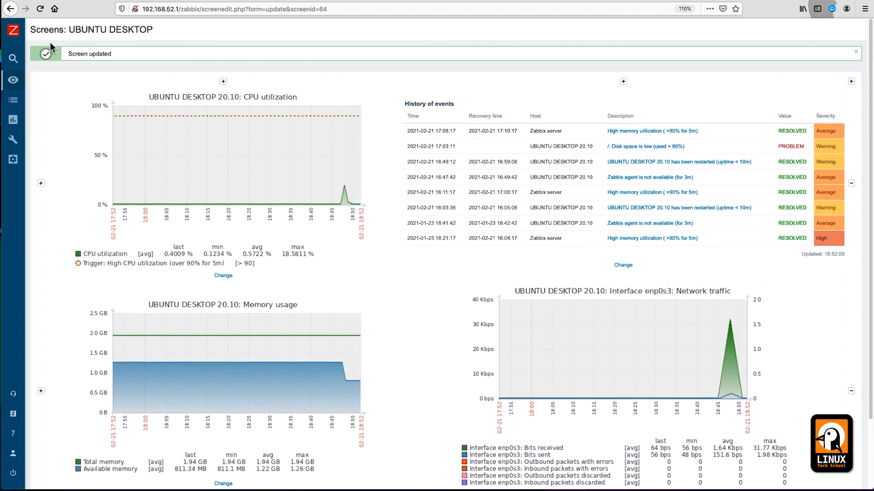
click(855, 53)
mouse_move(22, 175)
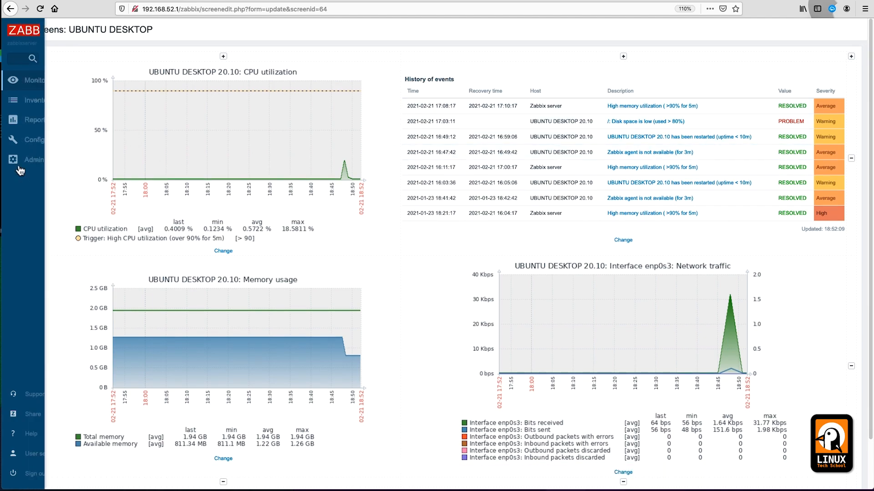
click(40, 80)
click(36, 171)
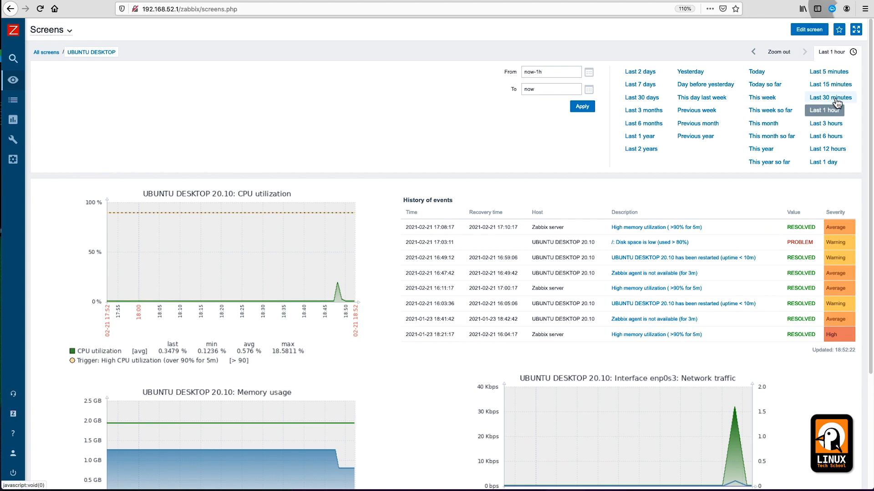
click(836, 125)
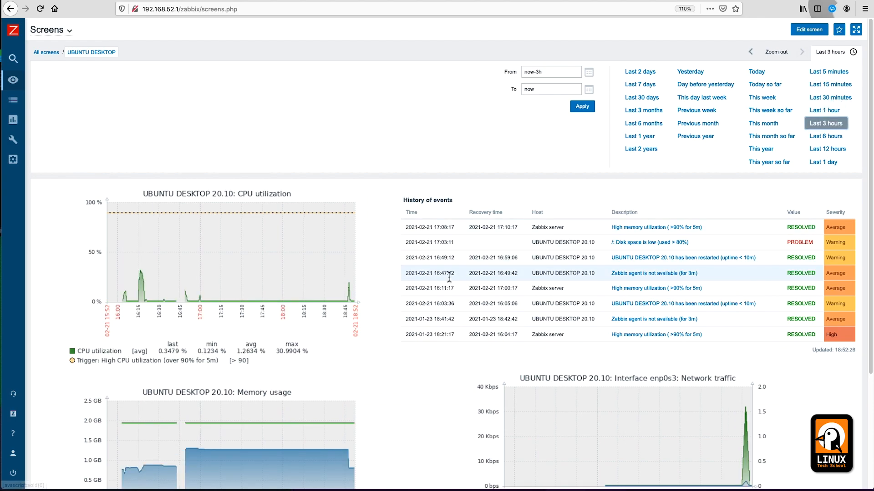
Step: In kiosk mode at 120% zoom, narrow all graphs to 18:06–18:52
scroll(449, 277, down, 2)
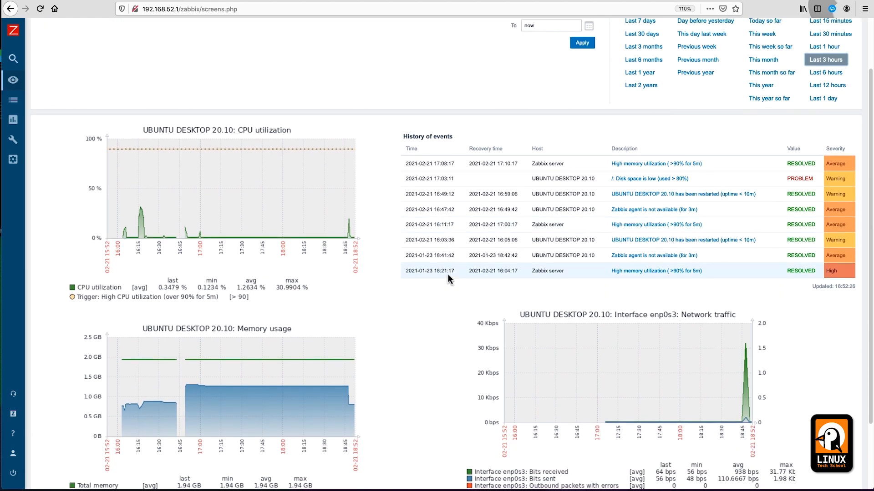
scroll(753, 166, up, 2)
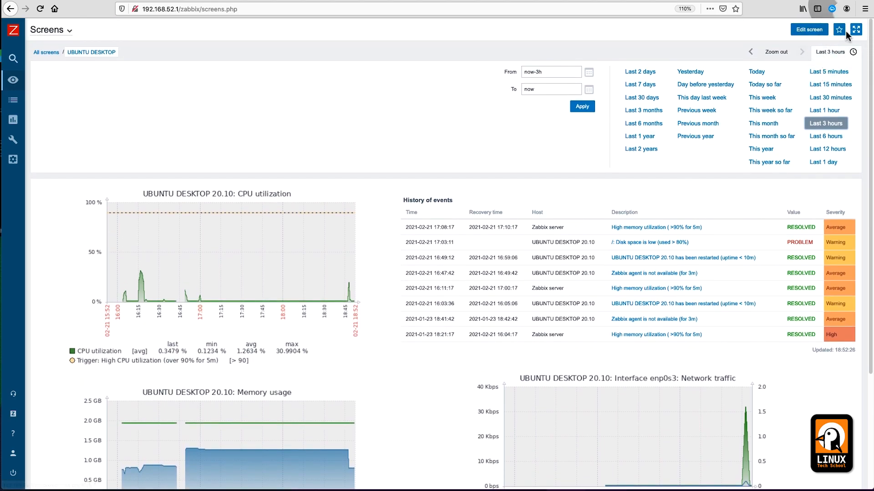
click(850, 32)
key(ctrl+plus)
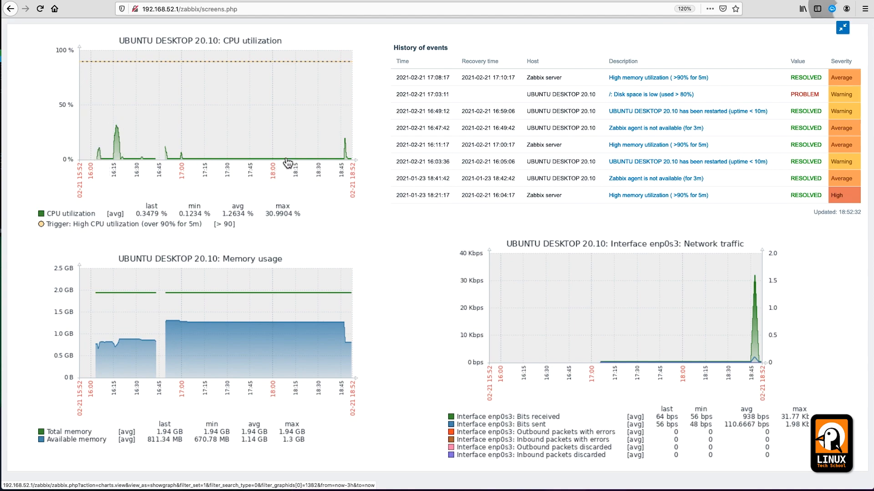
drag(283, 151, 366, 160)
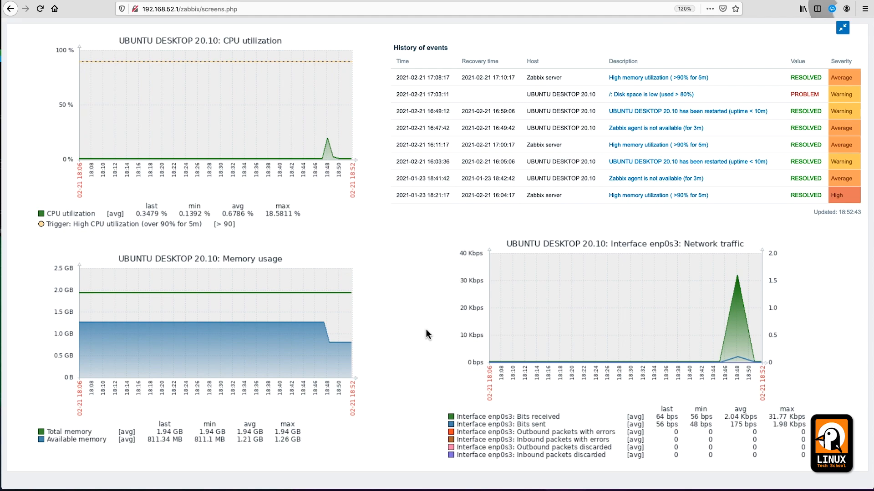
click(842, 28)
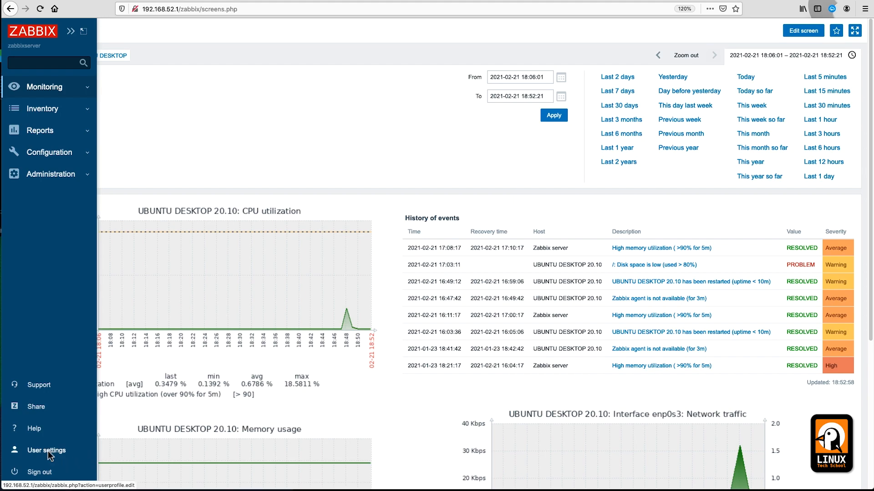
Step: Save the user profile with Frontend messaging enabled on the Messaging tab
click(49, 452)
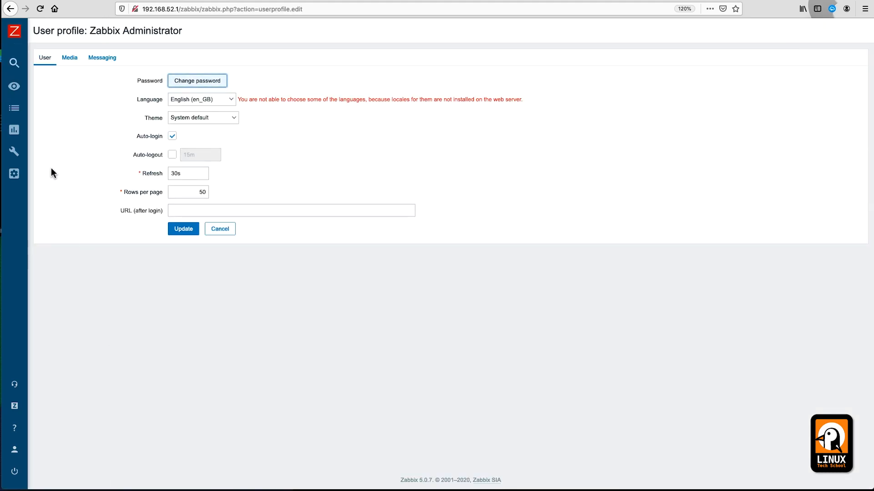
click(97, 60)
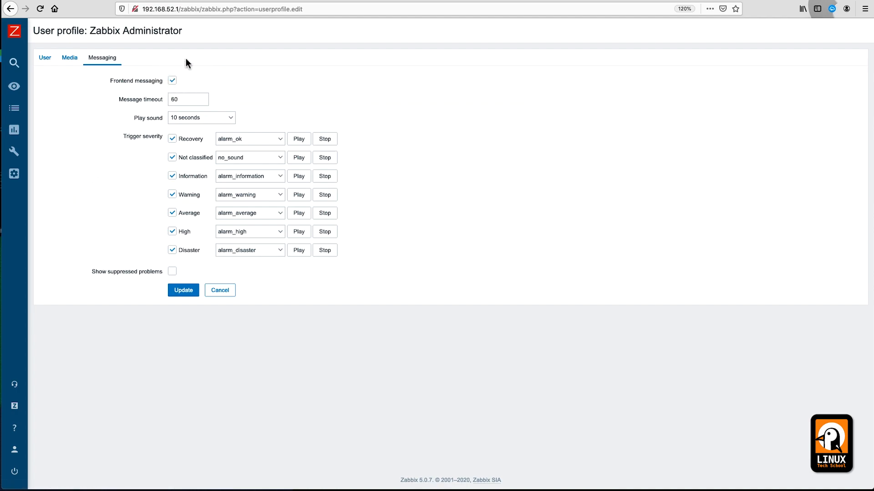
click(172, 82)
click(172, 82)
click(185, 290)
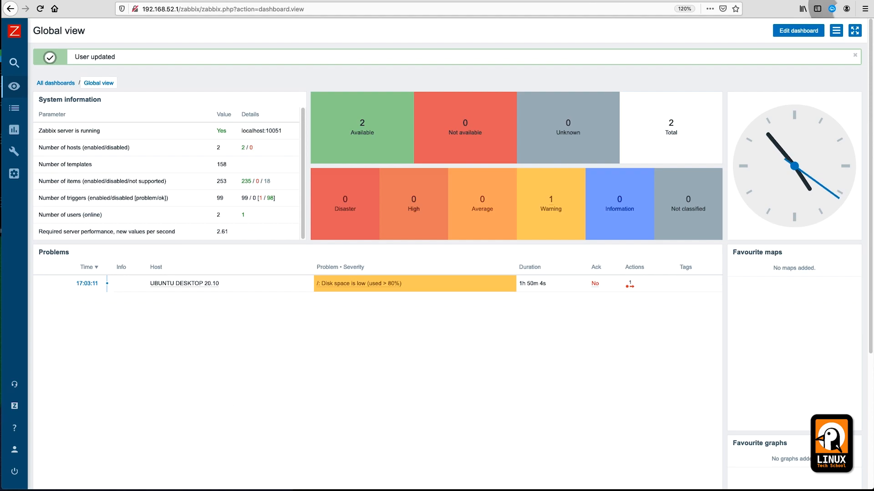
Step: Center the UBUNTU 20.10 VM window and log in with the user's password
key(super+Tab)
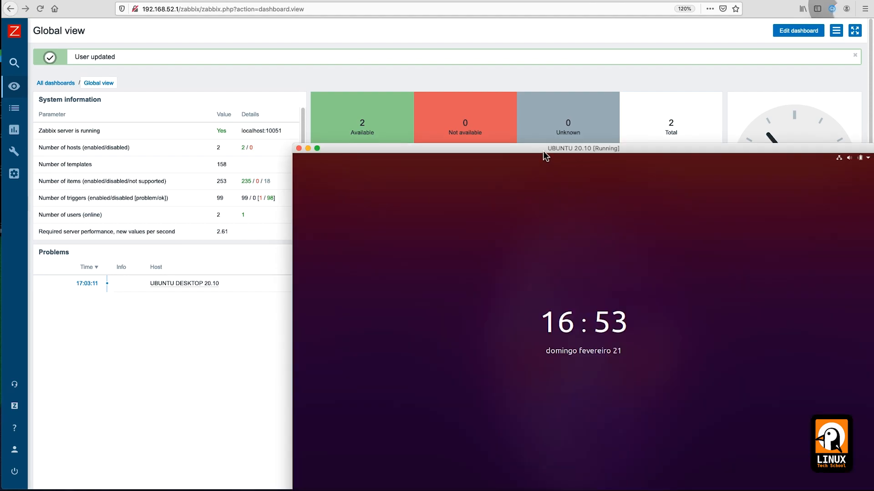
drag(545, 155, 427, 40)
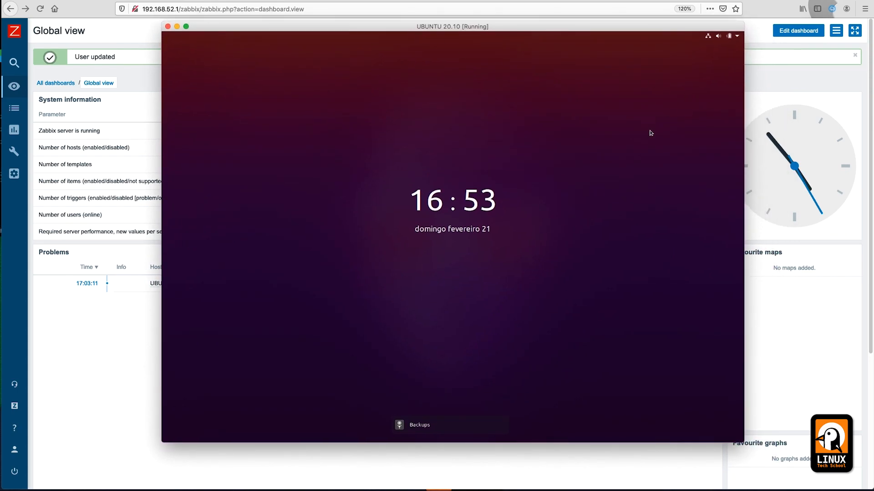
click(453, 252)
text(••••••••)
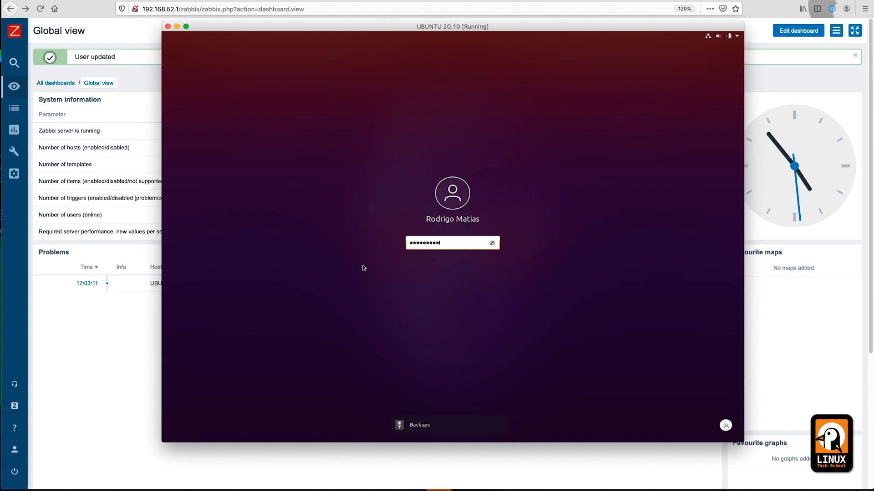
key(Return)
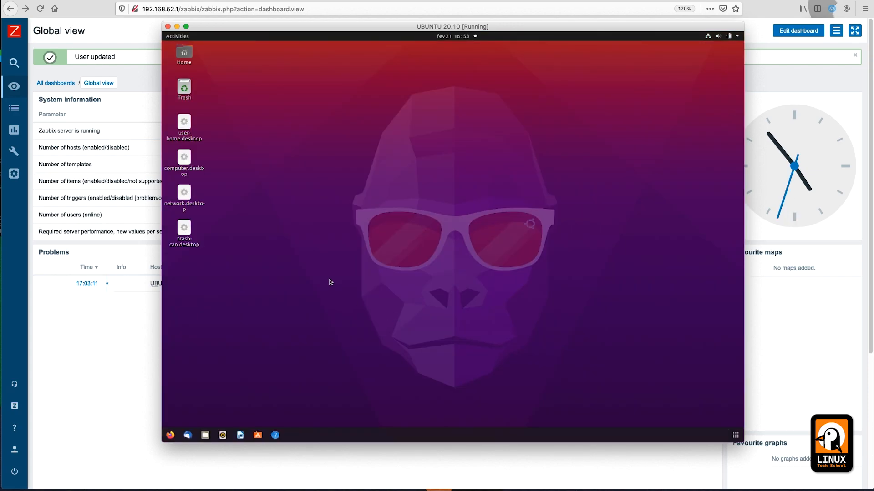
key(ctrl+alt+t)
Step: Enlarge the terminal text and check systemctl status zabbix-agent.service
key(ctrl+plus)
key(ctrl+plus)
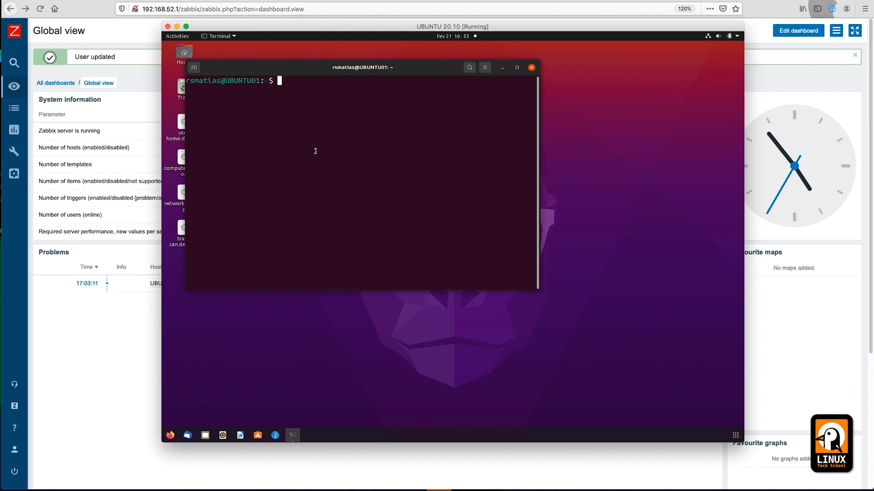
key(ctrl+plus)
key(ctrl+plus)
text(s)
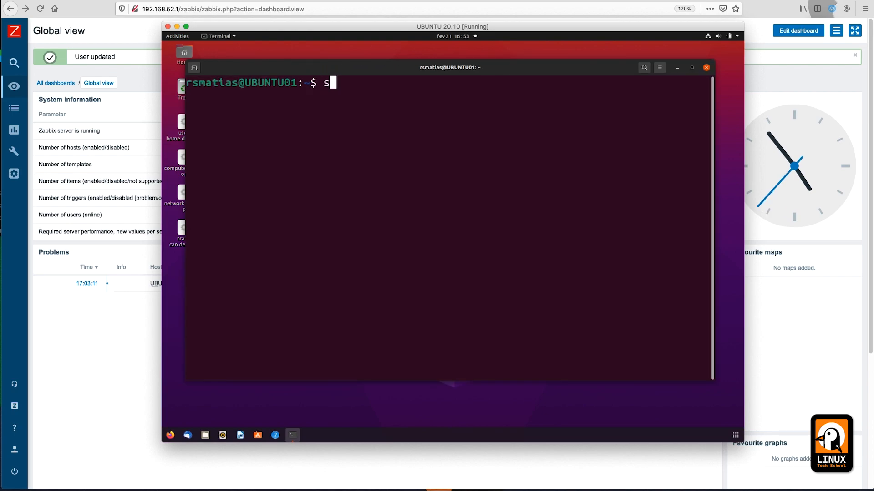
text(ystemctl )
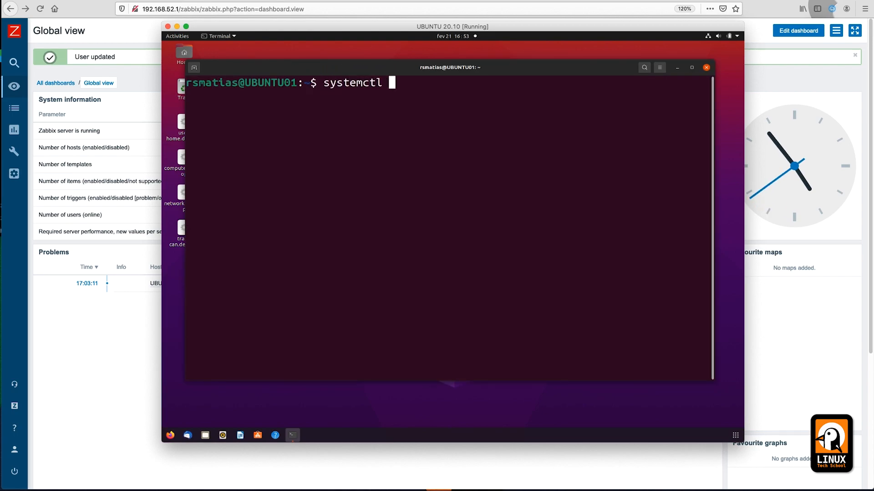
text(status zabbix-agent.service)
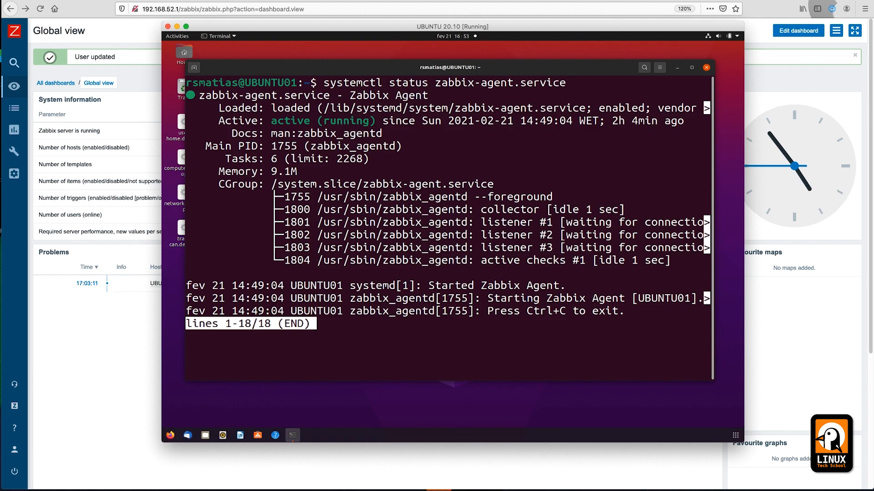
key(q)
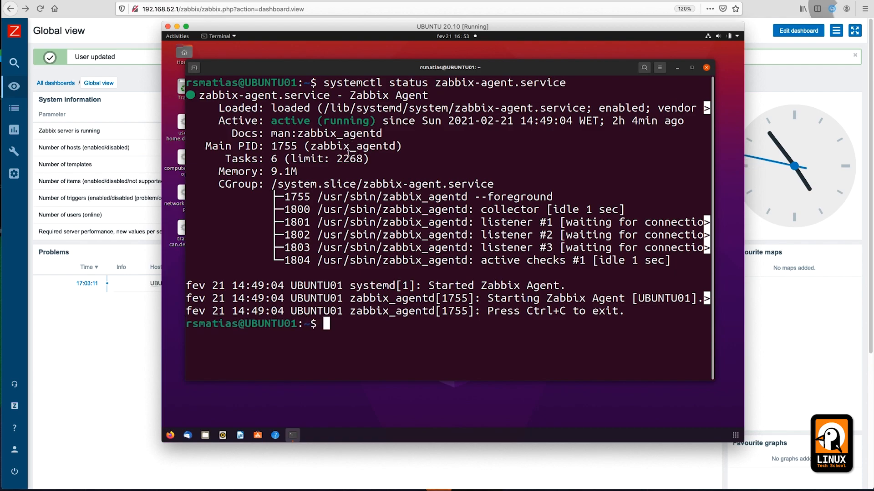
Step: Shut the machine down with sudo init 0, entering the sudo password
text(sudo init 0)
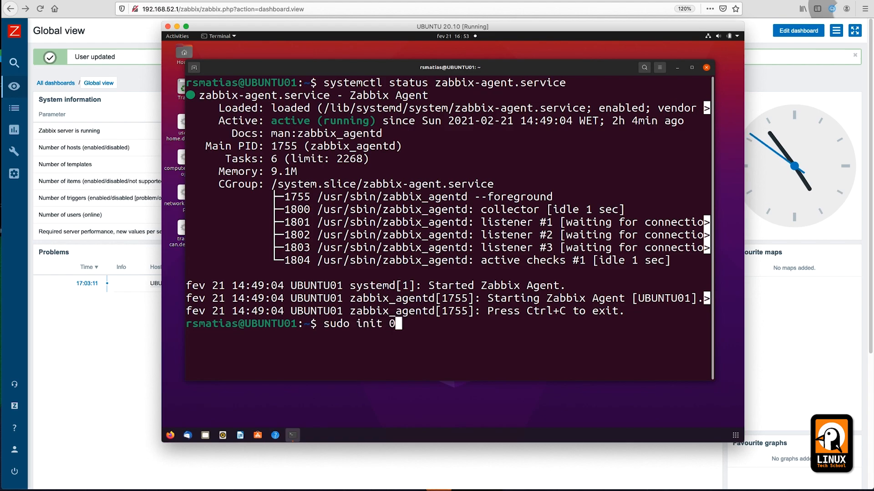
key(Return)
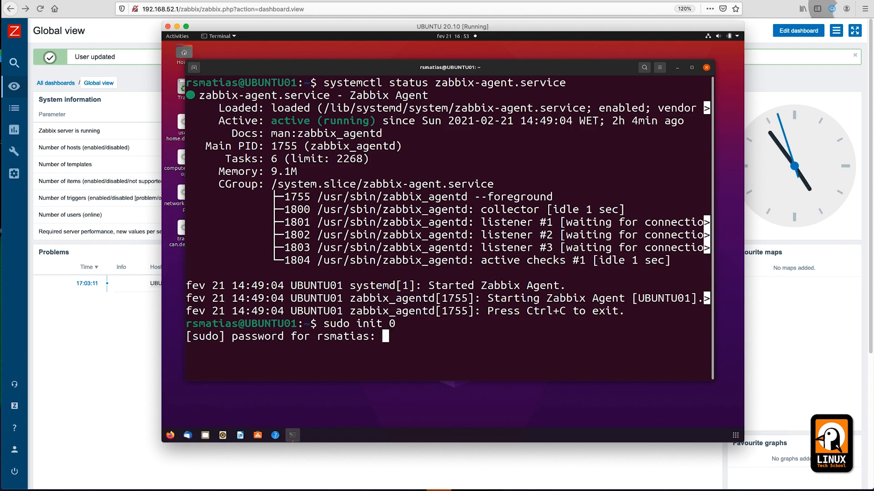
key(Return)
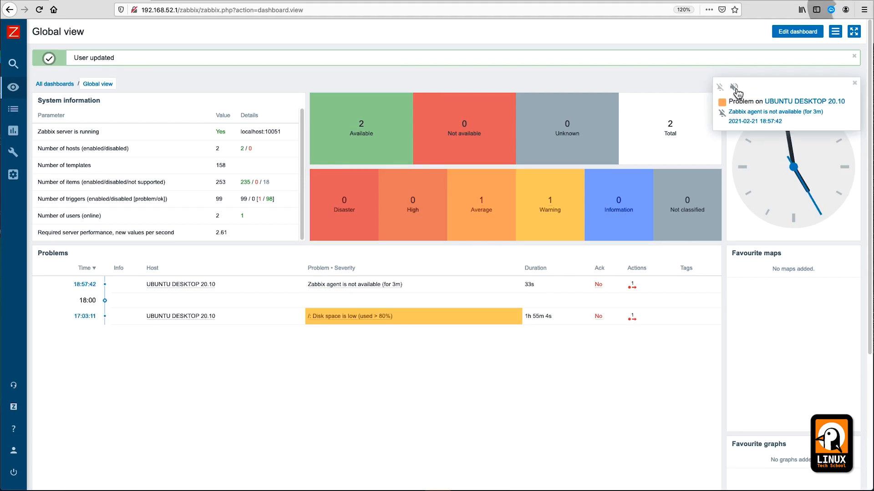
Step: Enable sound for the agent-unavailable problem alert and move VirtualBox Manager to the right
click(735, 88)
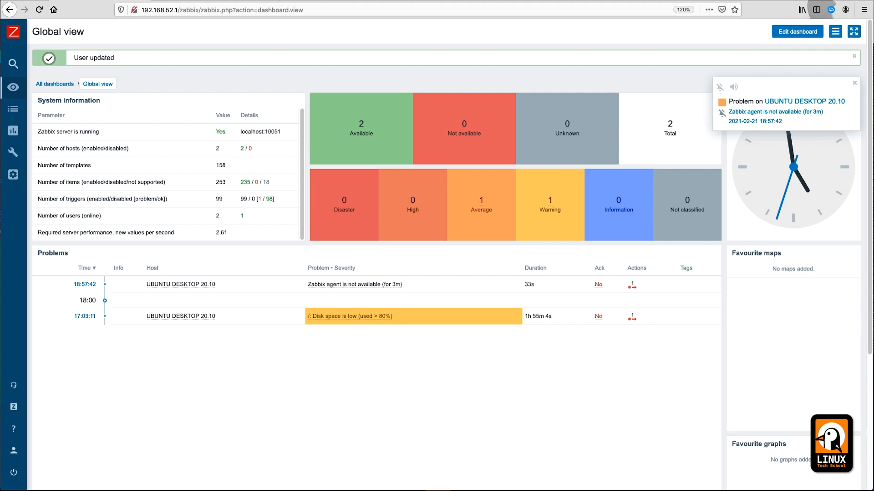
click(744, 490)
drag(190, 86, 459, 58)
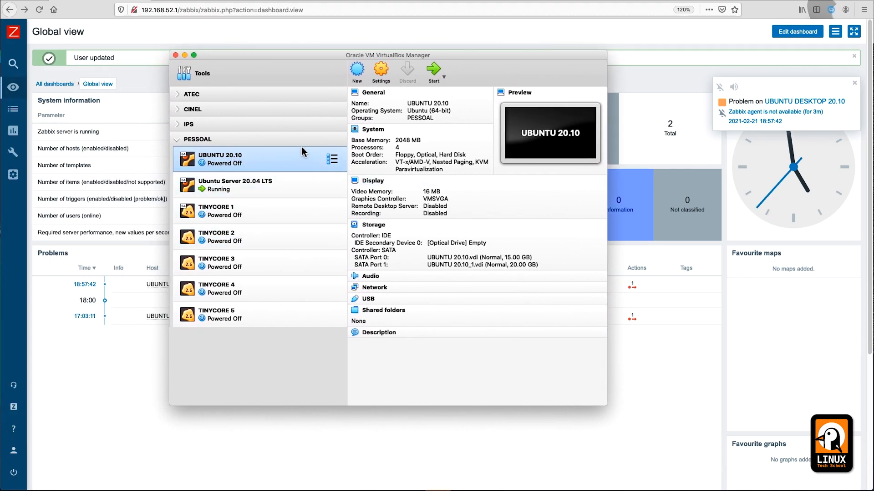
Step: Start the powered-off UBUNTU 20.10 virtual machine from VirtualBox Manager
click(433, 71)
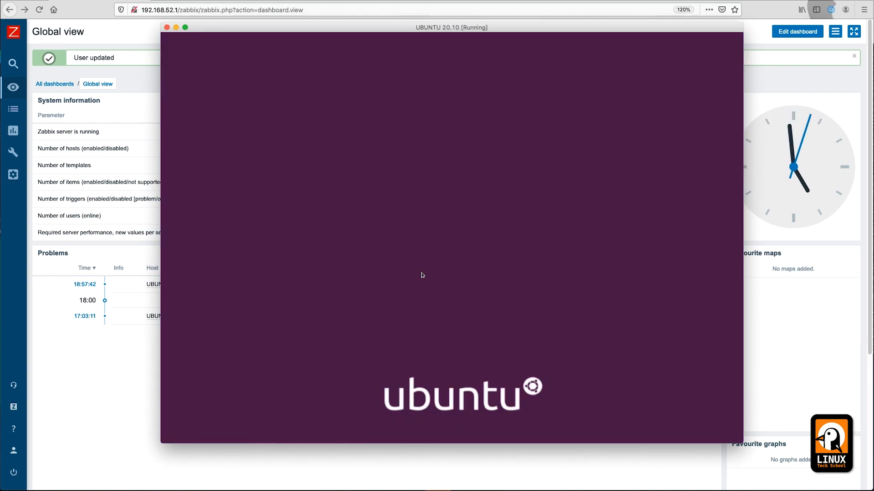
Step: Log in to the Ubuntu guest using the LXQt Desktop session and the account password
click(417, 211)
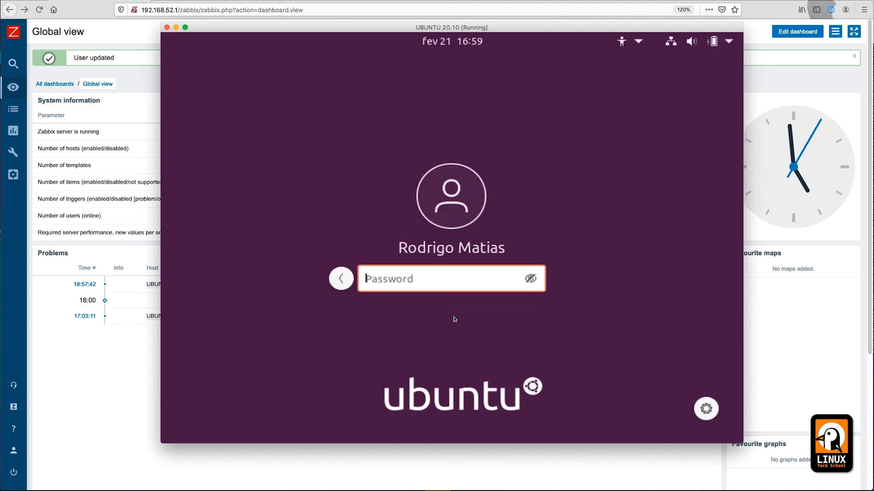
click(705, 410)
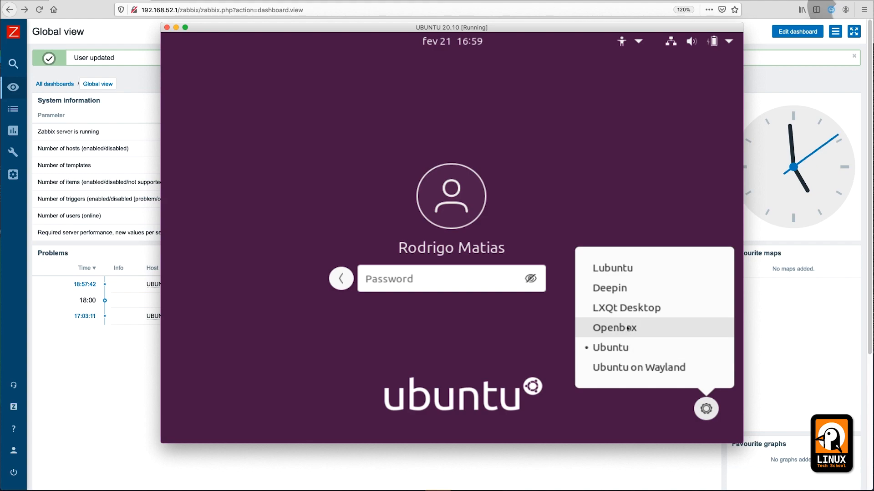
click(629, 308)
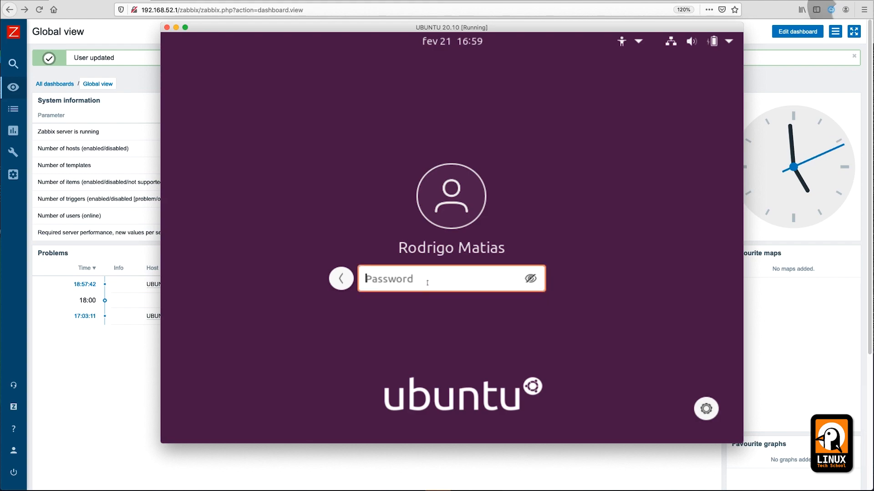
text(********)
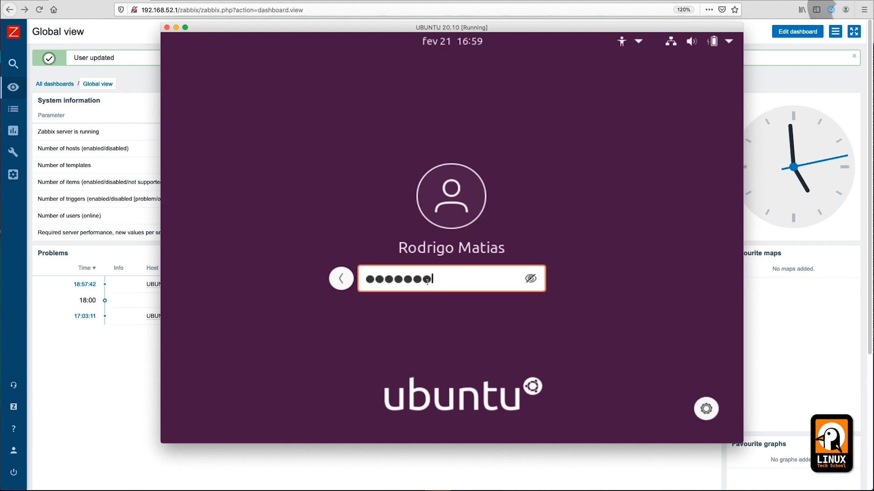
key(Return)
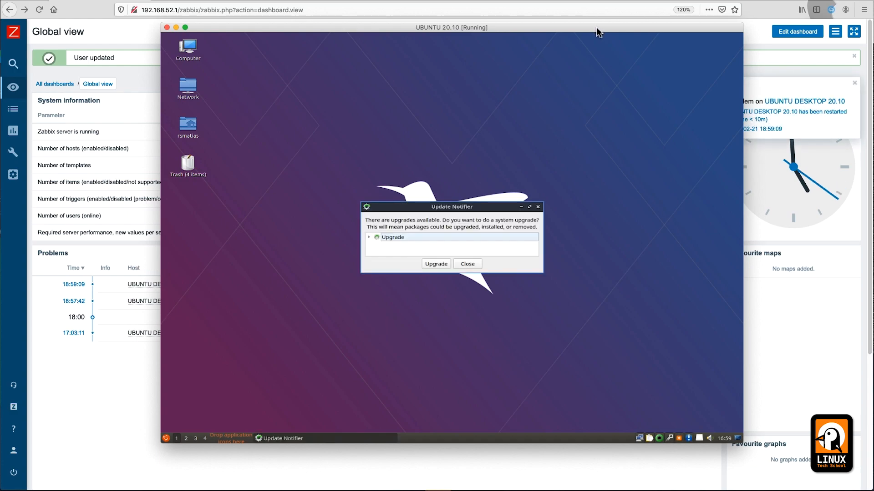
Step: Dismiss the Update Notifier and close the Zabbix problem notification popup on the dashboard
click(468, 264)
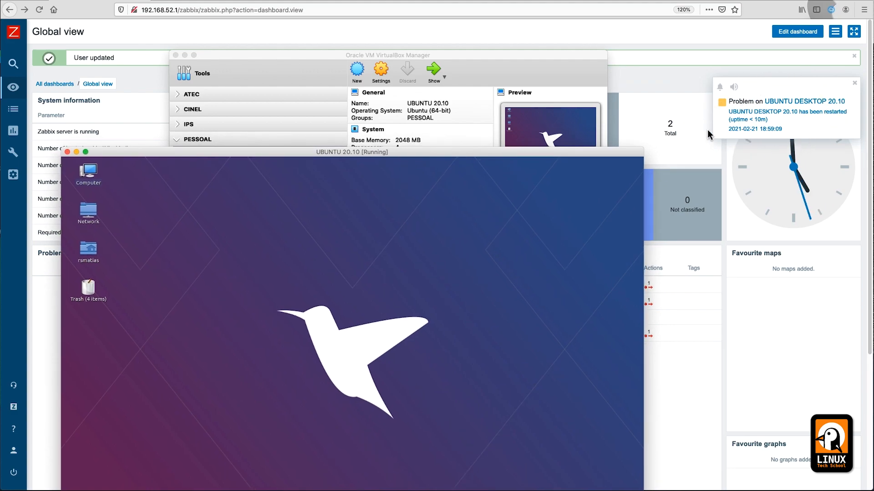
click(829, 90)
click(855, 84)
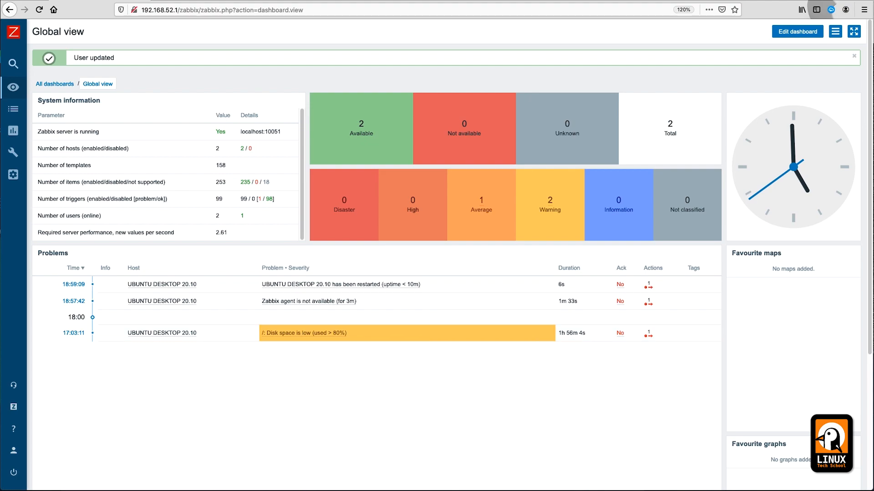
key(super+Tab)
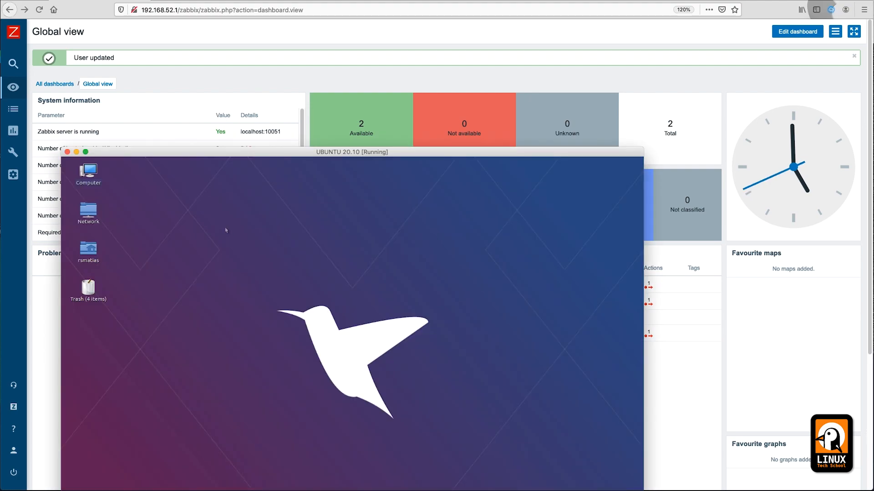
drag(184, 157, 402, 39)
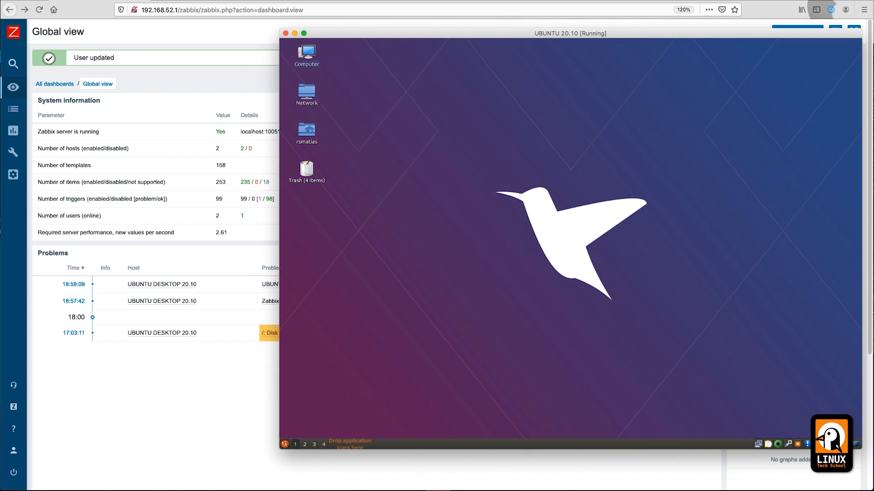
click(285, 444)
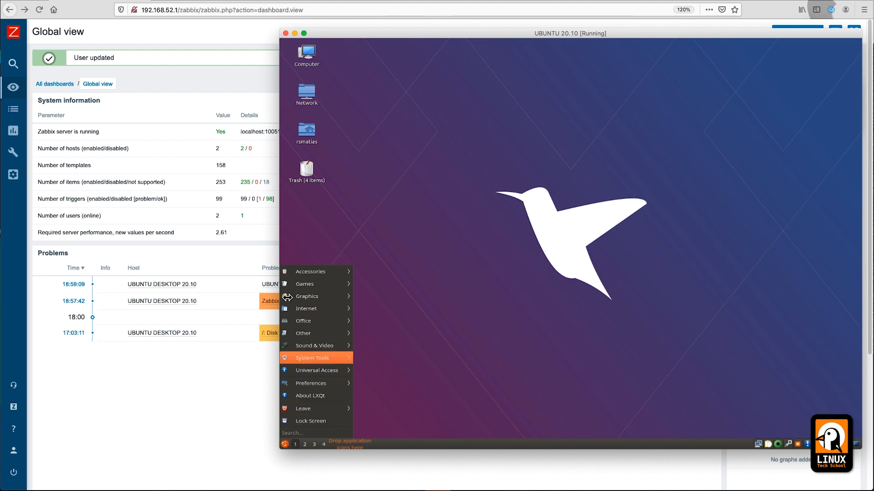
drag(504, 37, 259, 52)
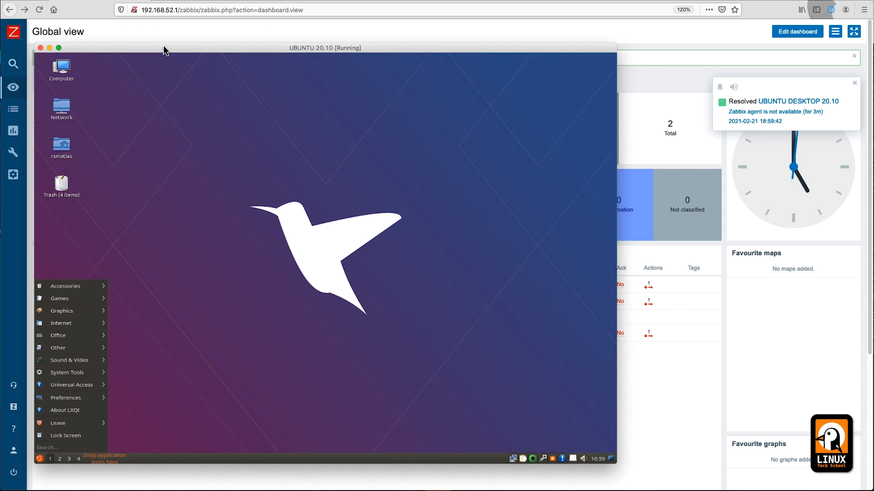
drag(163, 46, 225, 40)
click(801, 77)
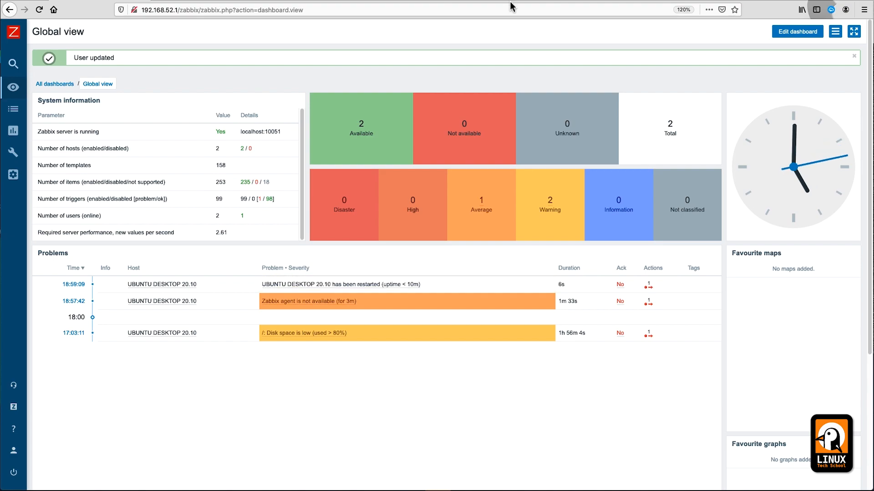
Step: Acknowledge the UBUNTU DESKTOP 20.10 restart problem in Zabbix
mouse_move(656, 279)
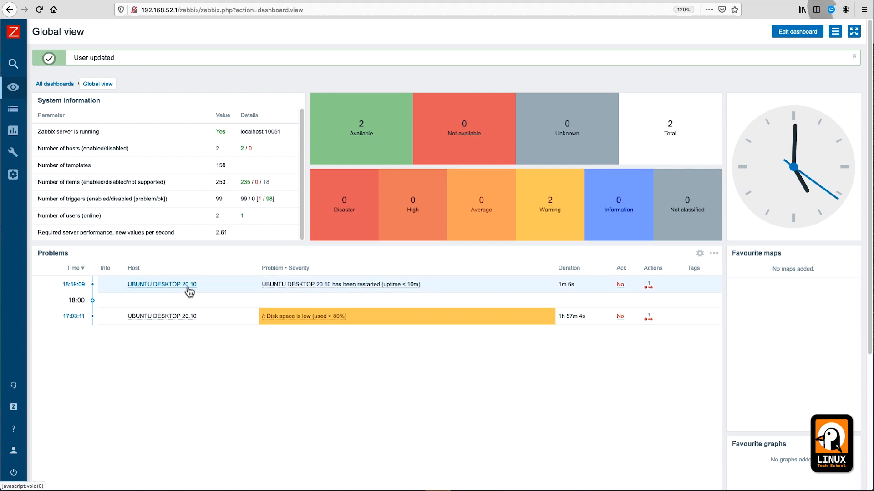
mouse_move(654, 289)
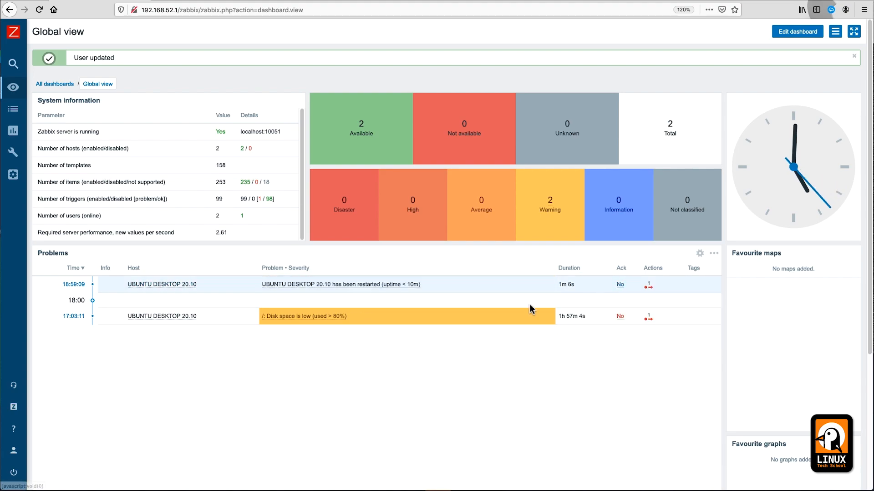
click(620, 285)
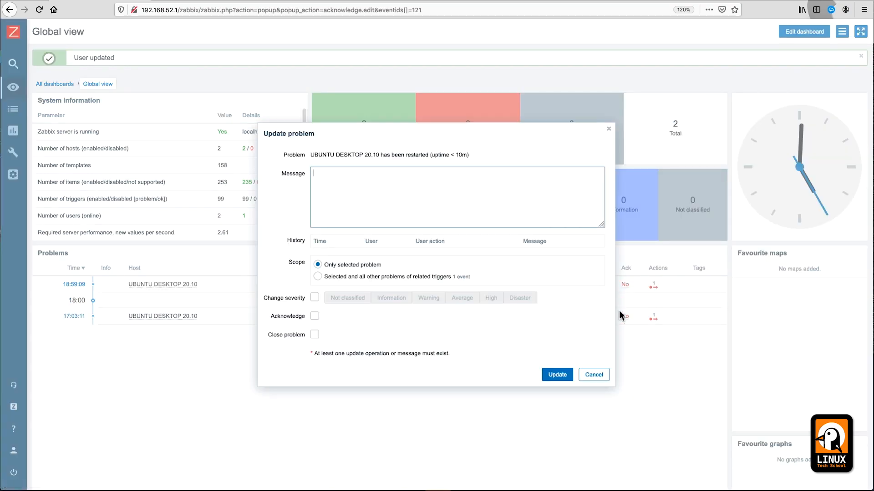
click(315, 316)
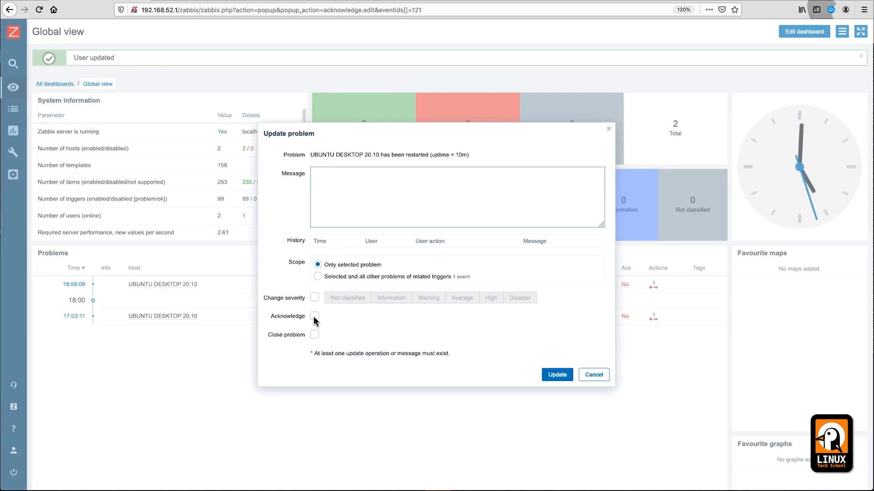
click(558, 375)
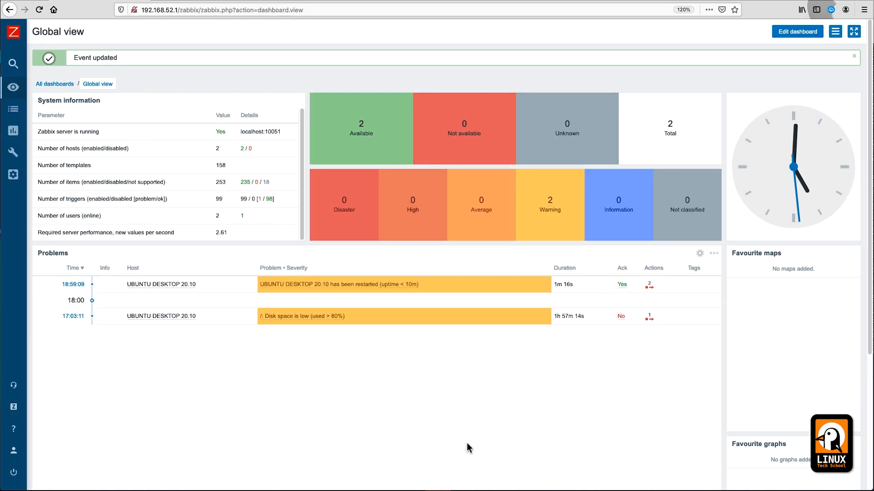
Step: Acknowledge the low disk space problem with the message 'Increase HDD space.'
click(626, 319)
text(Increase HDD )
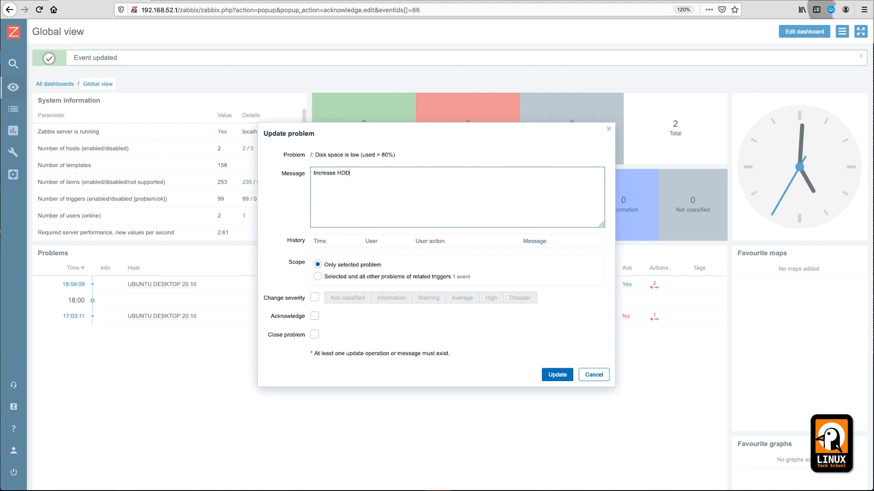
text(space.)
click(315, 317)
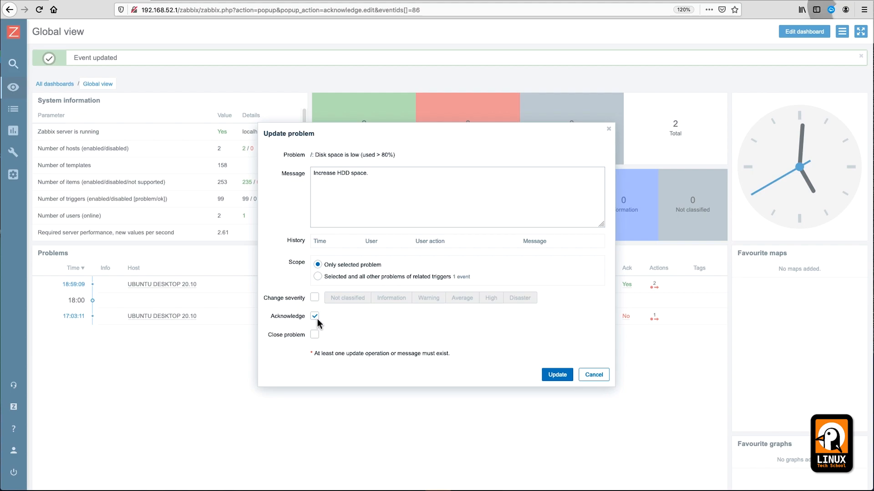
click(555, 378)
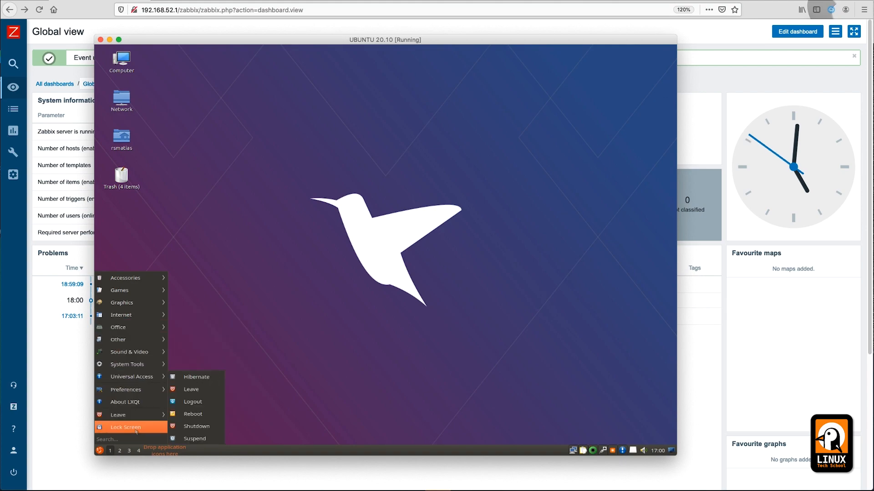
Step: Run 'systemctl status zabbix-agent.service' in QTerminal, then switch back to the Firefox Zabbix dashboard
mouse_move(144, 382)
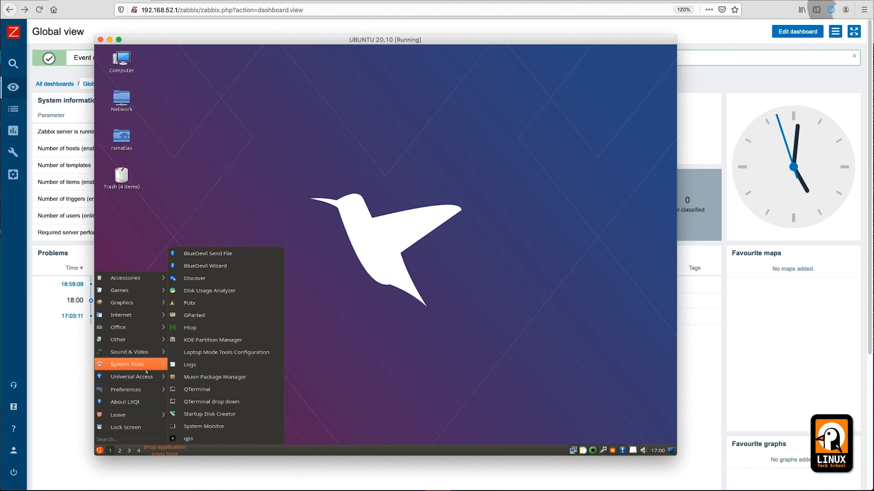
click(196, 390)
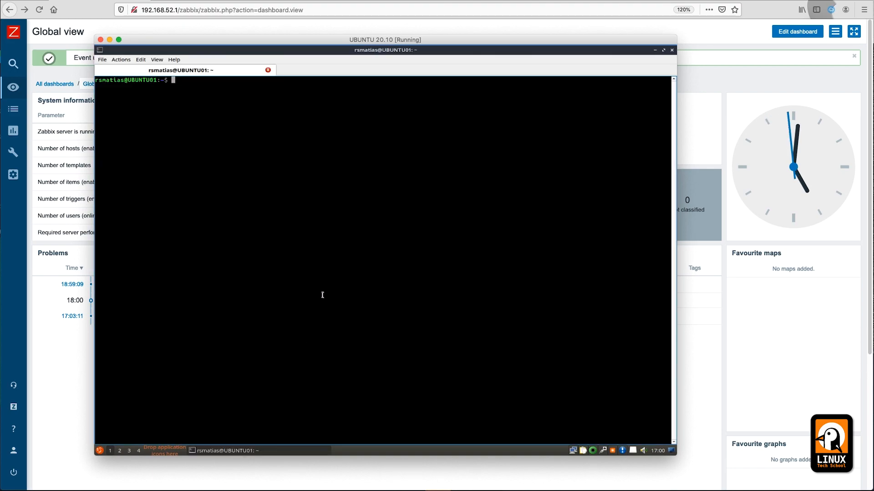
text(systemctl )
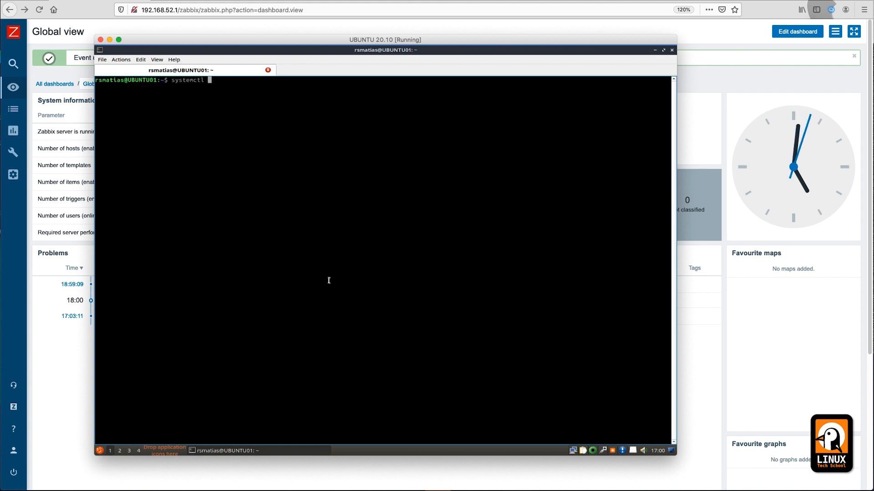
text(status zabbix-agent.service)
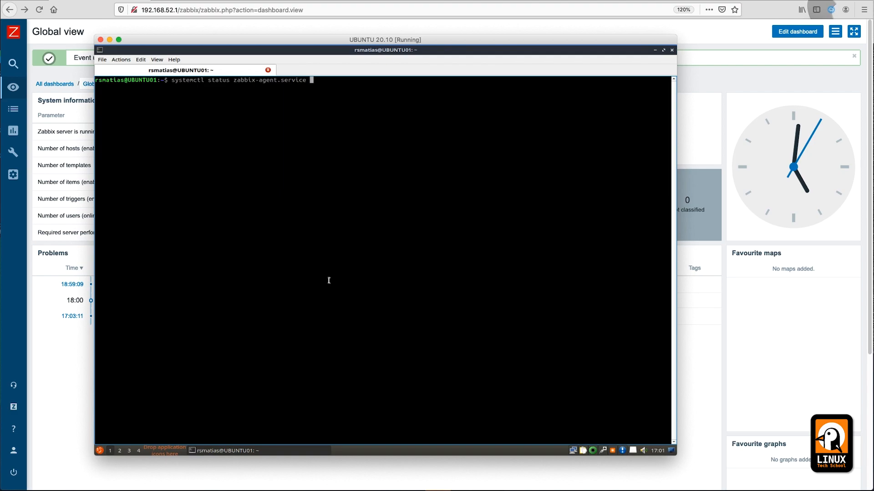
key(Return)
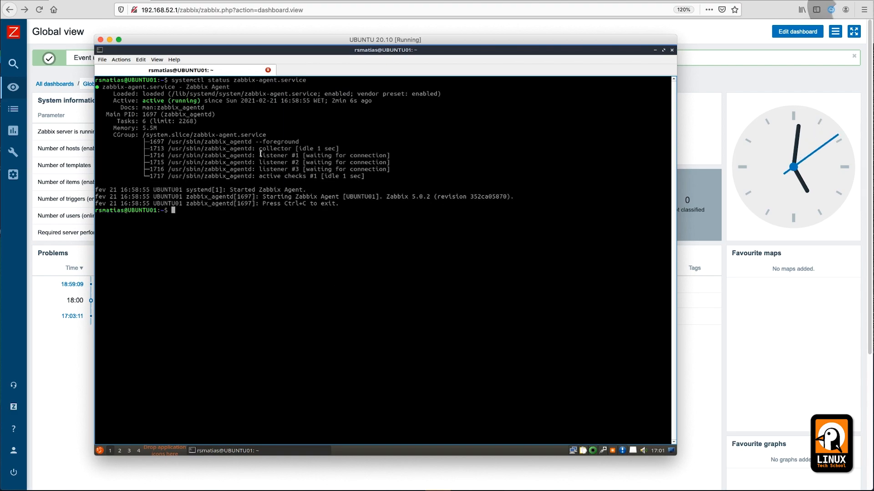
click(67, 473)
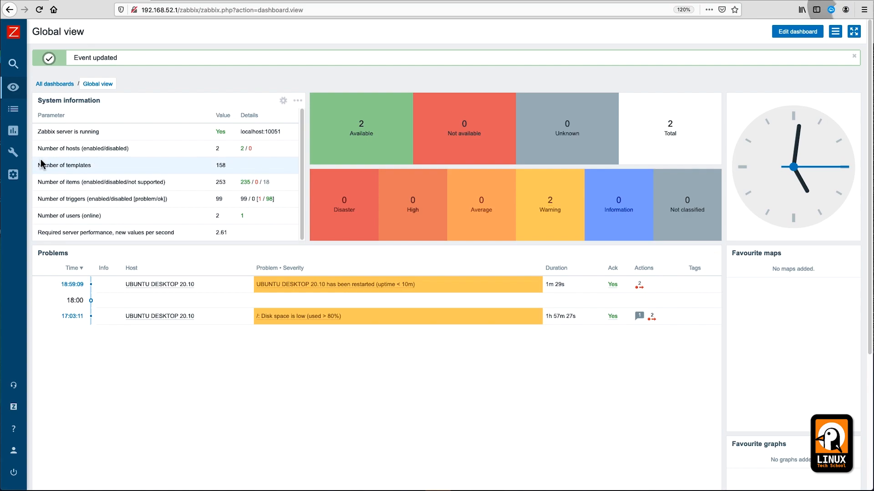
mouse_move(21, 118)
click(34, 87)
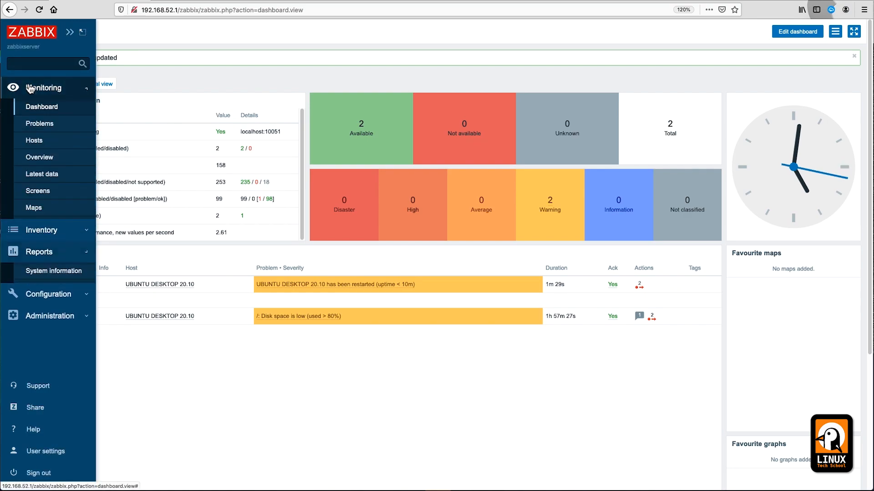
click(41, 200)
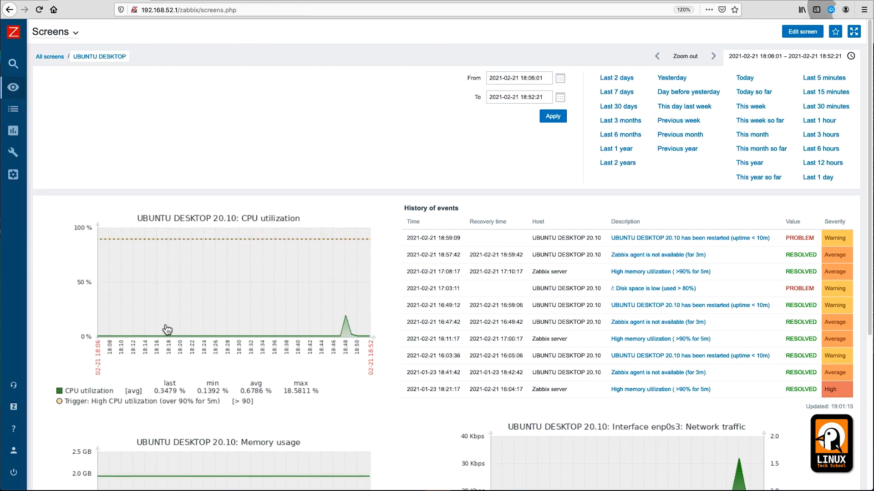
scroll(271, 322, down, 3)
scroll(270, 321, down, 3)
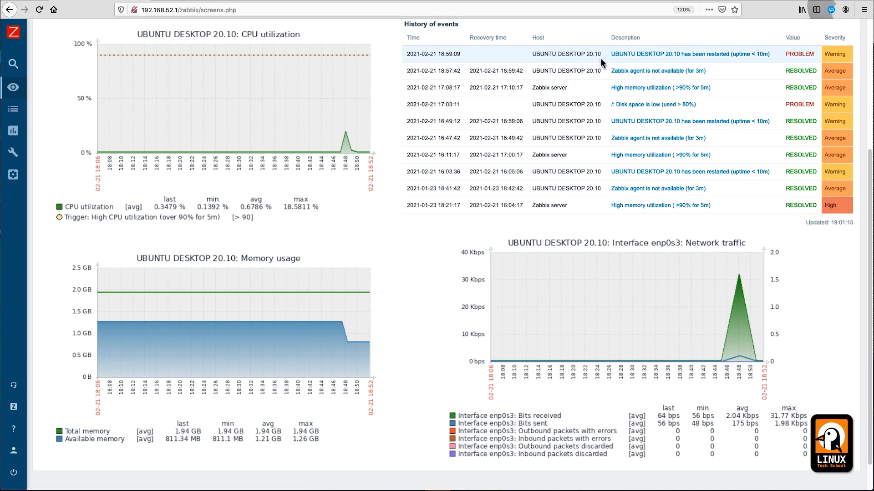
scroll(772, 98, up, 1)
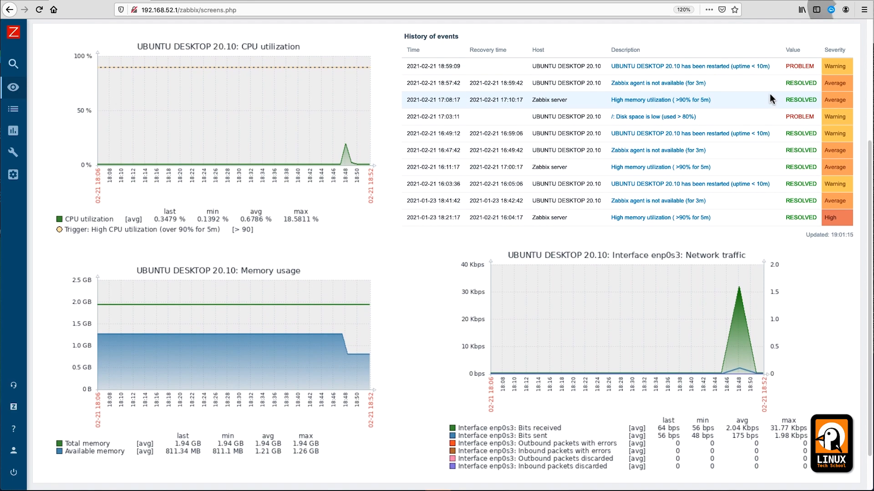
scroll(772, 99, up, 1)
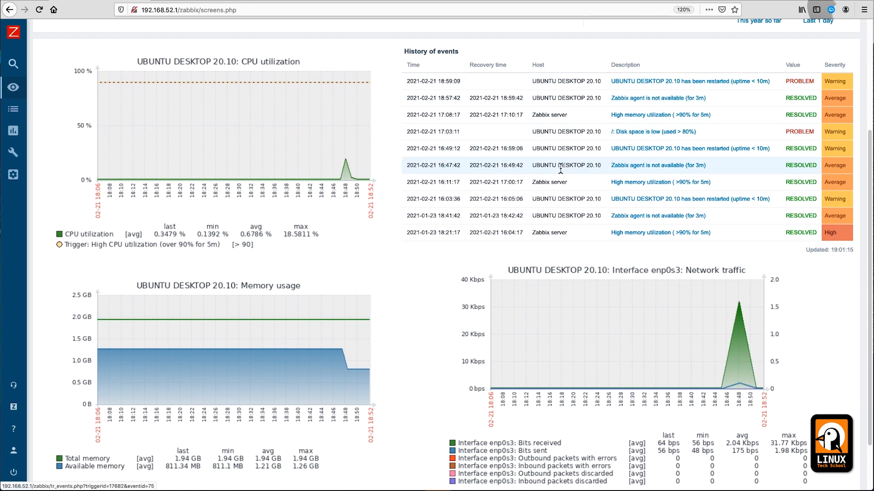
scroll(416, 217, down, 2)
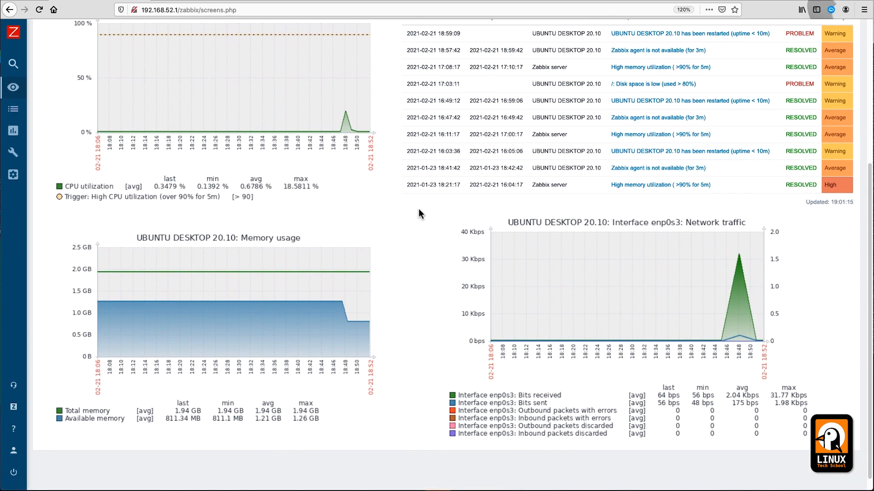
scroll(414, 227, up, 5)
mouse_move(13, 87)
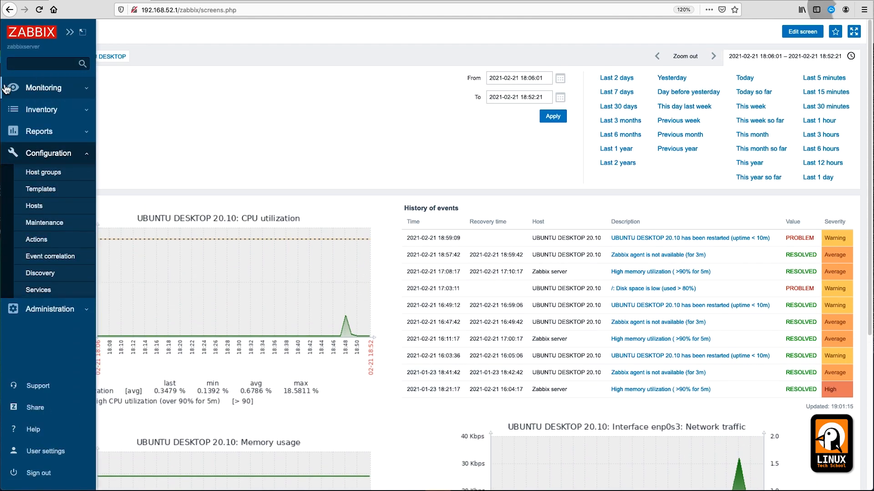
click(45, 88)
click(46, 106)
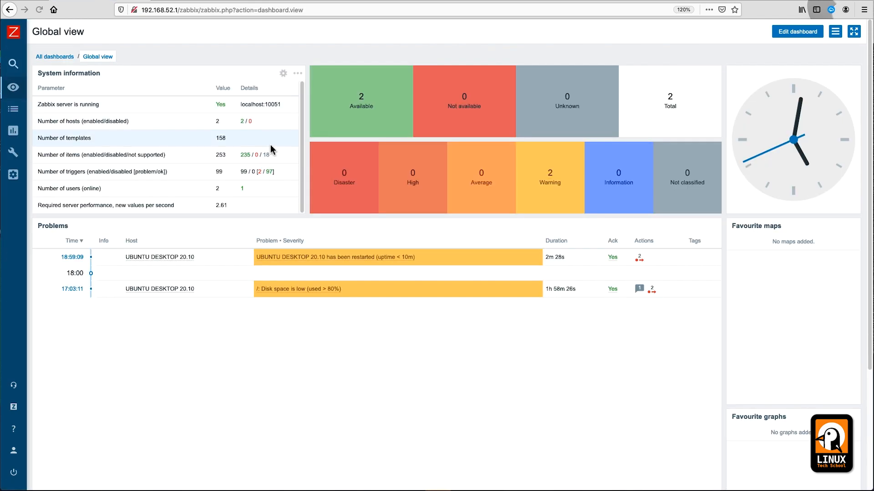